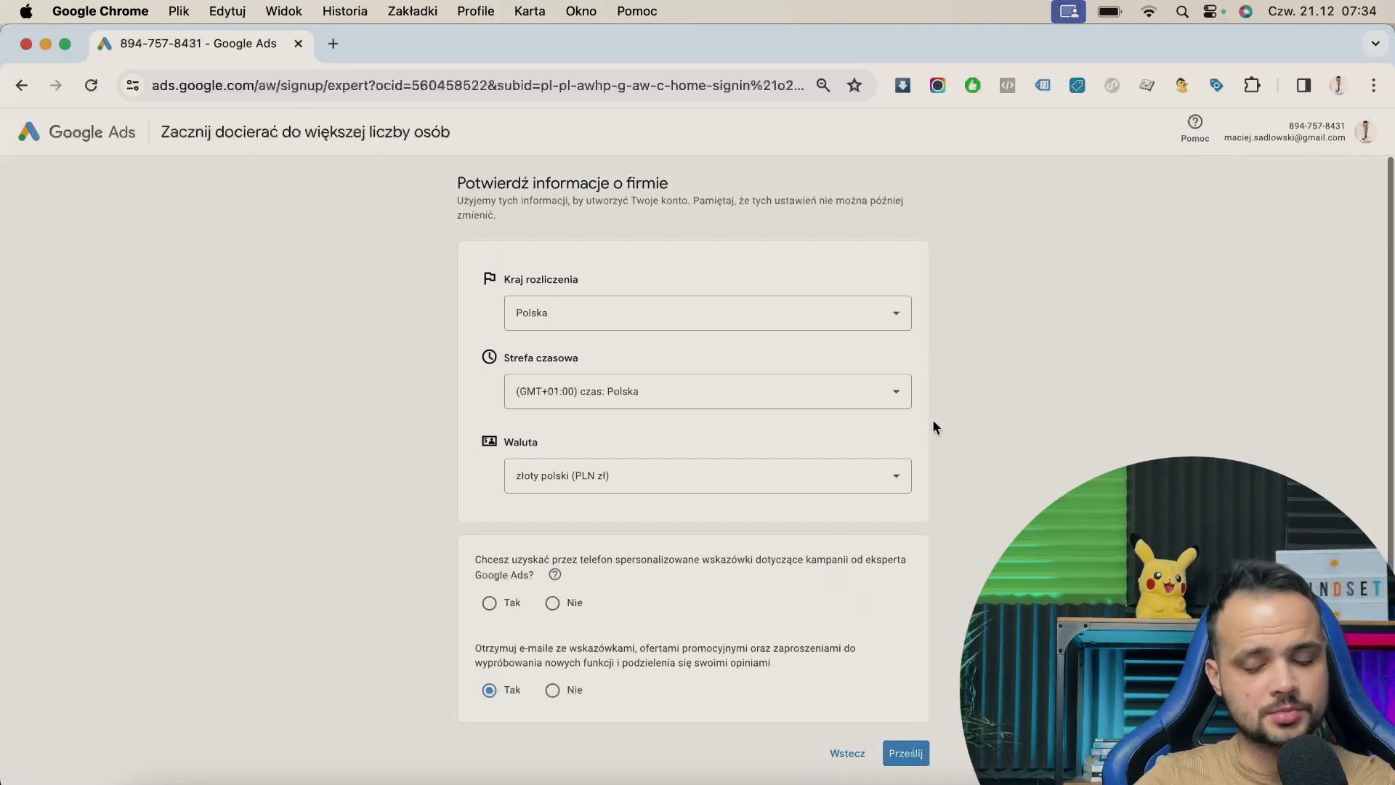
- Submit the business details, answering 'Nie' to phone advice from a Google Ads expert
{"action": "left_click", "coordinate": [900, 757]}
{"action": "scroll", "coordinate": [657, 520], "scroll_direction": "down", "scroll_amount": 3}
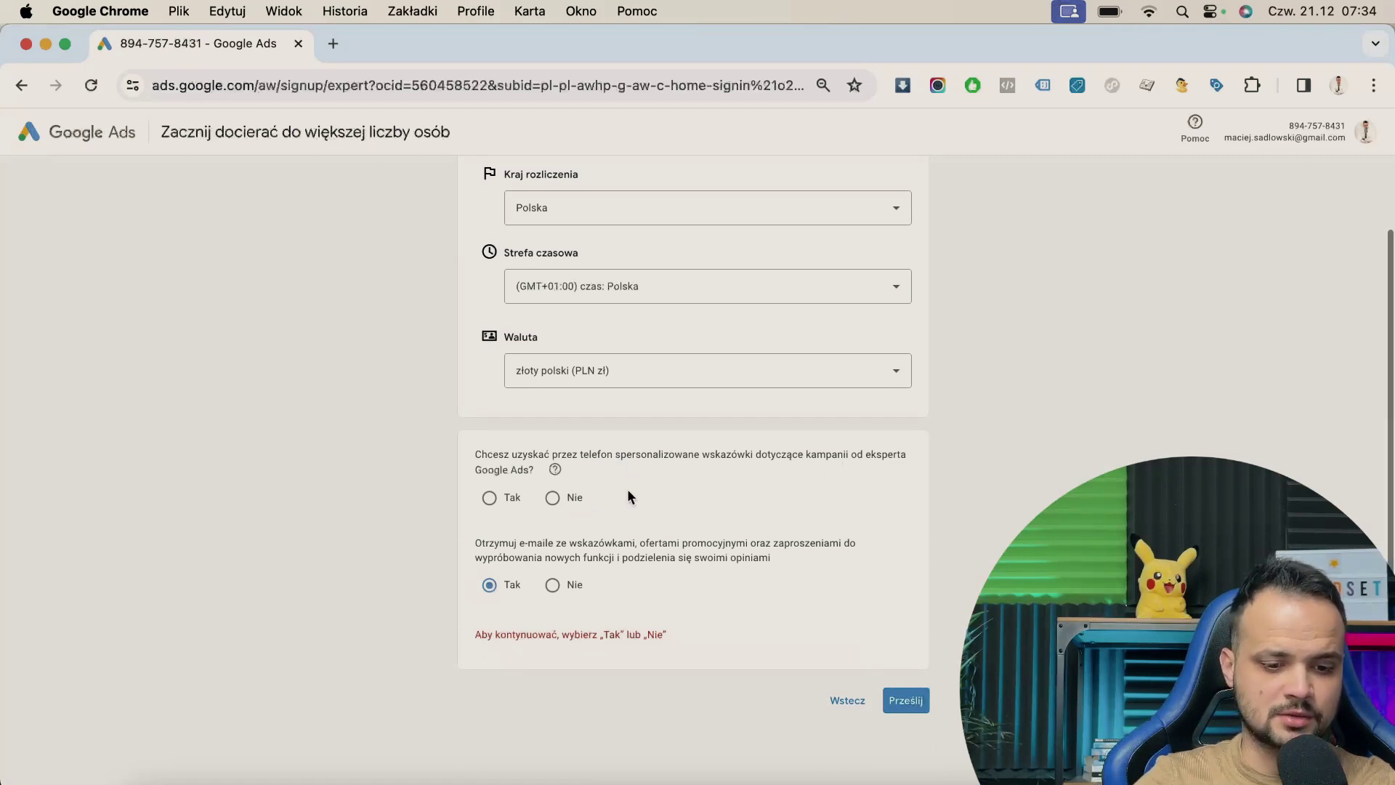
{"action": "left_click", "coordinate": [552, 498]}
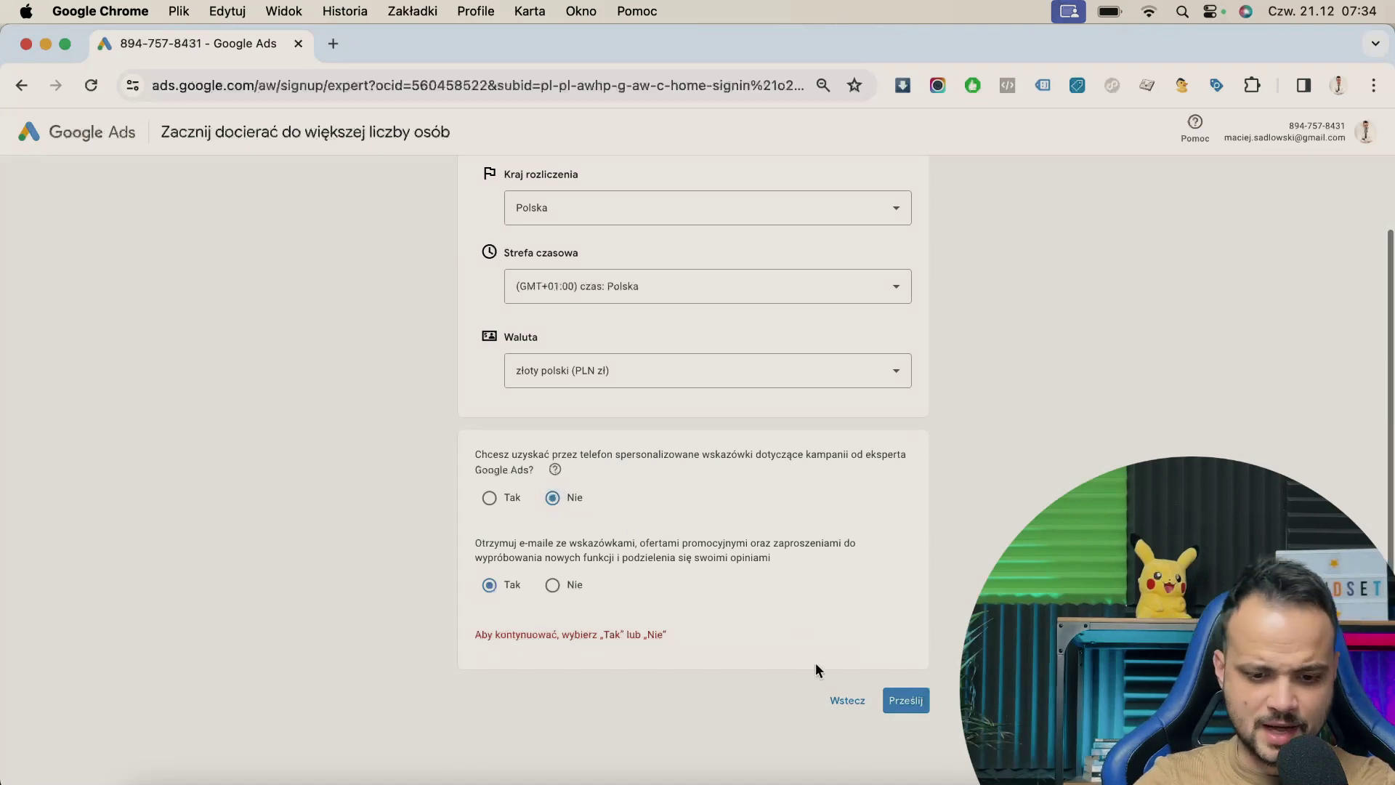
{"action": "left_click", "coordinate": [913, 704]}
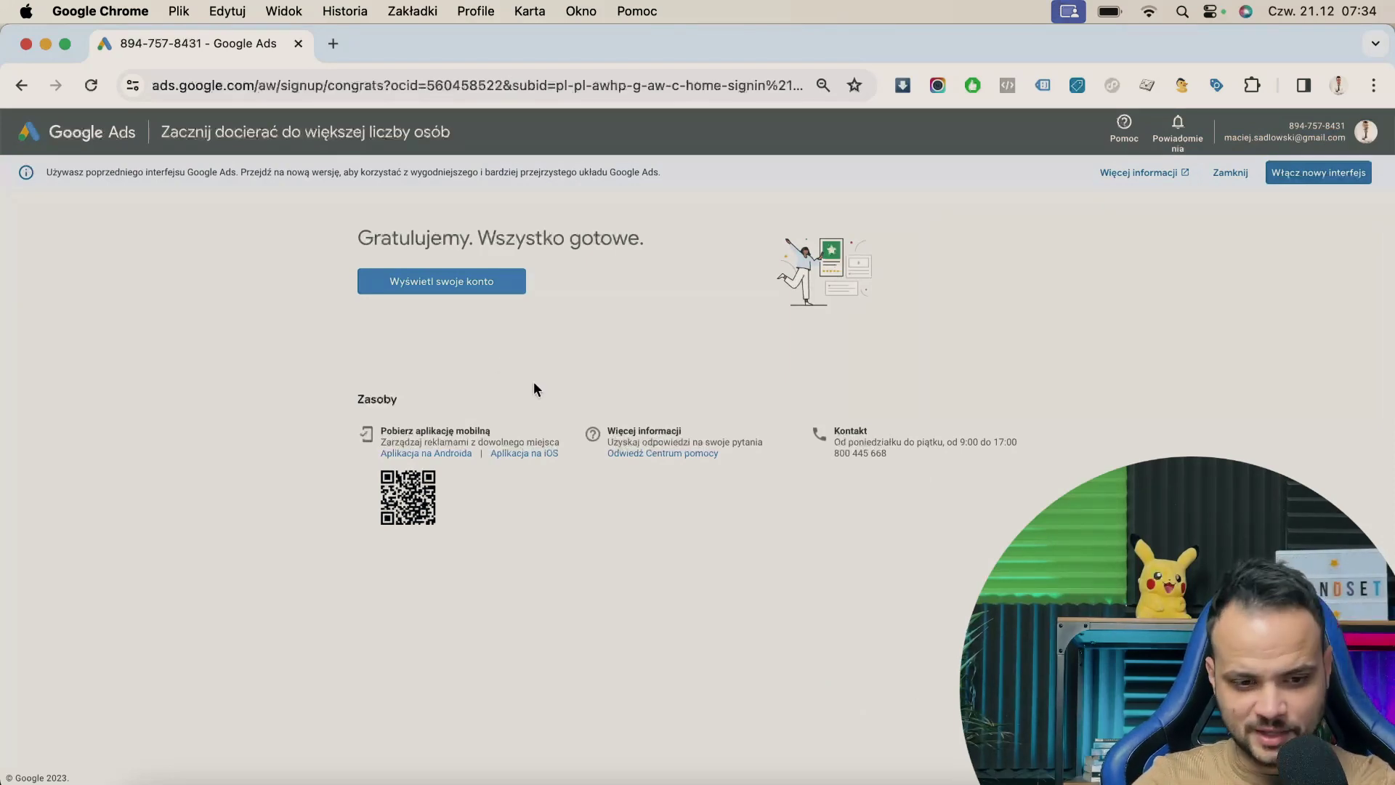
- Go to the new account's overview, select its account ID, and bring up Narzędzia i ustawienia
{"action": "left_click", "coordinate": [464, 286]}
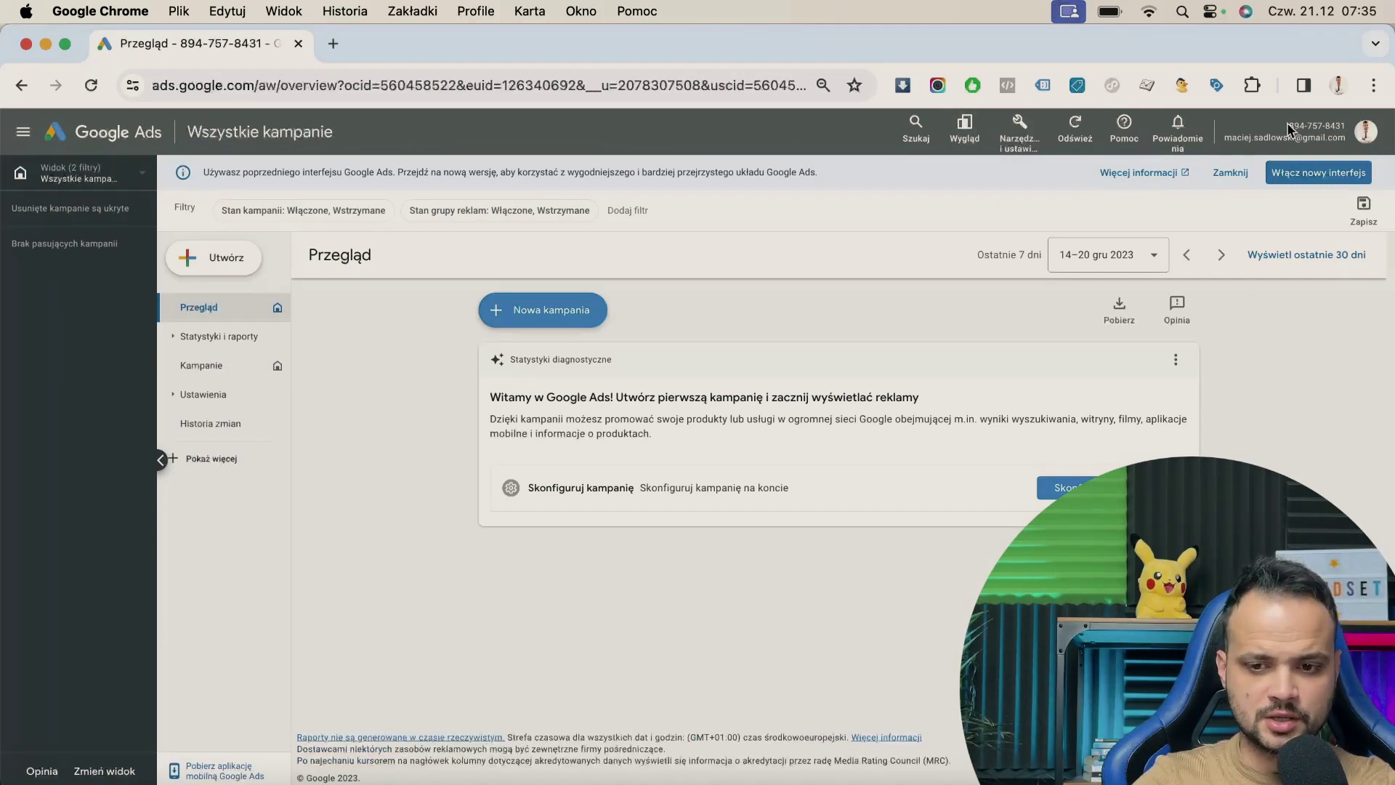
{"action": "left_click_drag", "start_coordinate": [1287, 125], "coordinate": [1348, 125]}
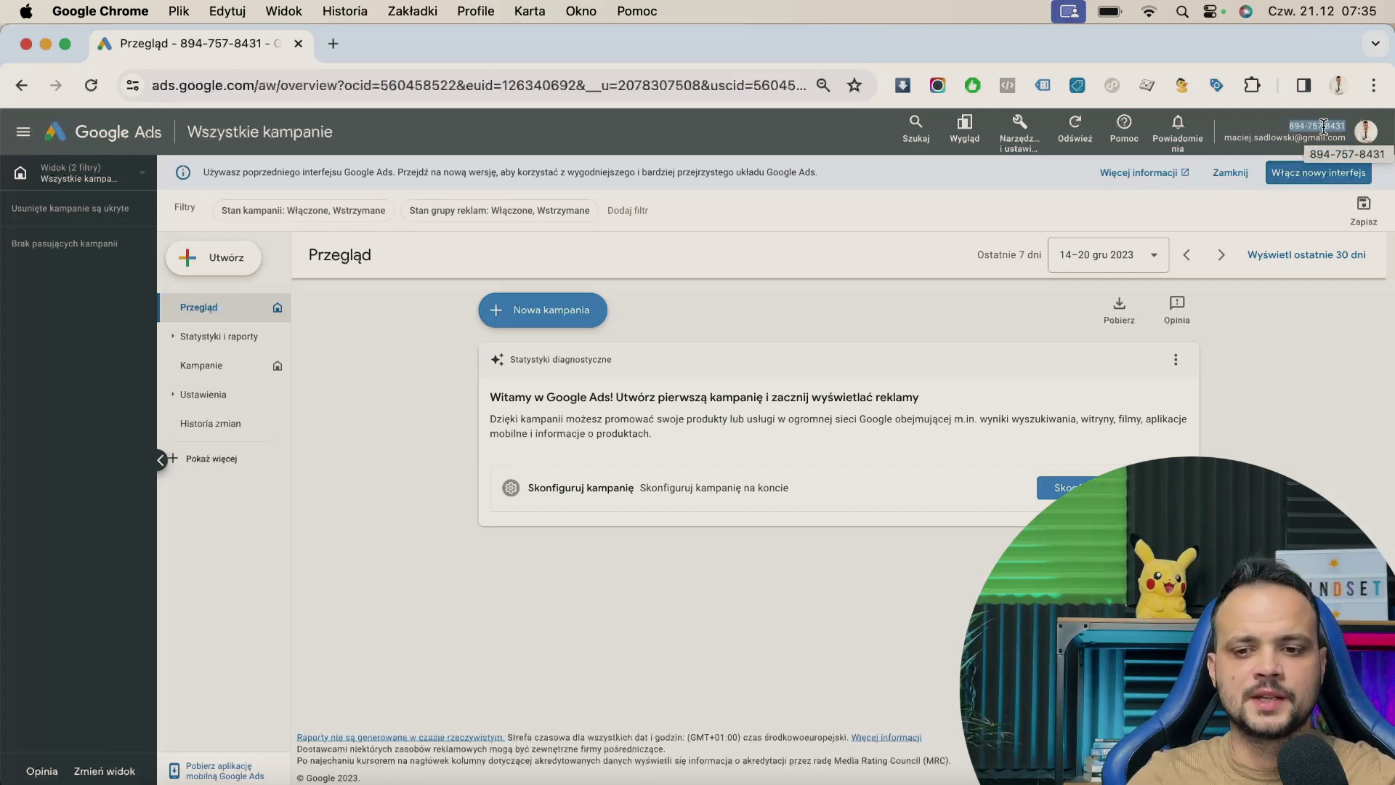
{"action": "left_click", "coordinate": [1286, 133]}
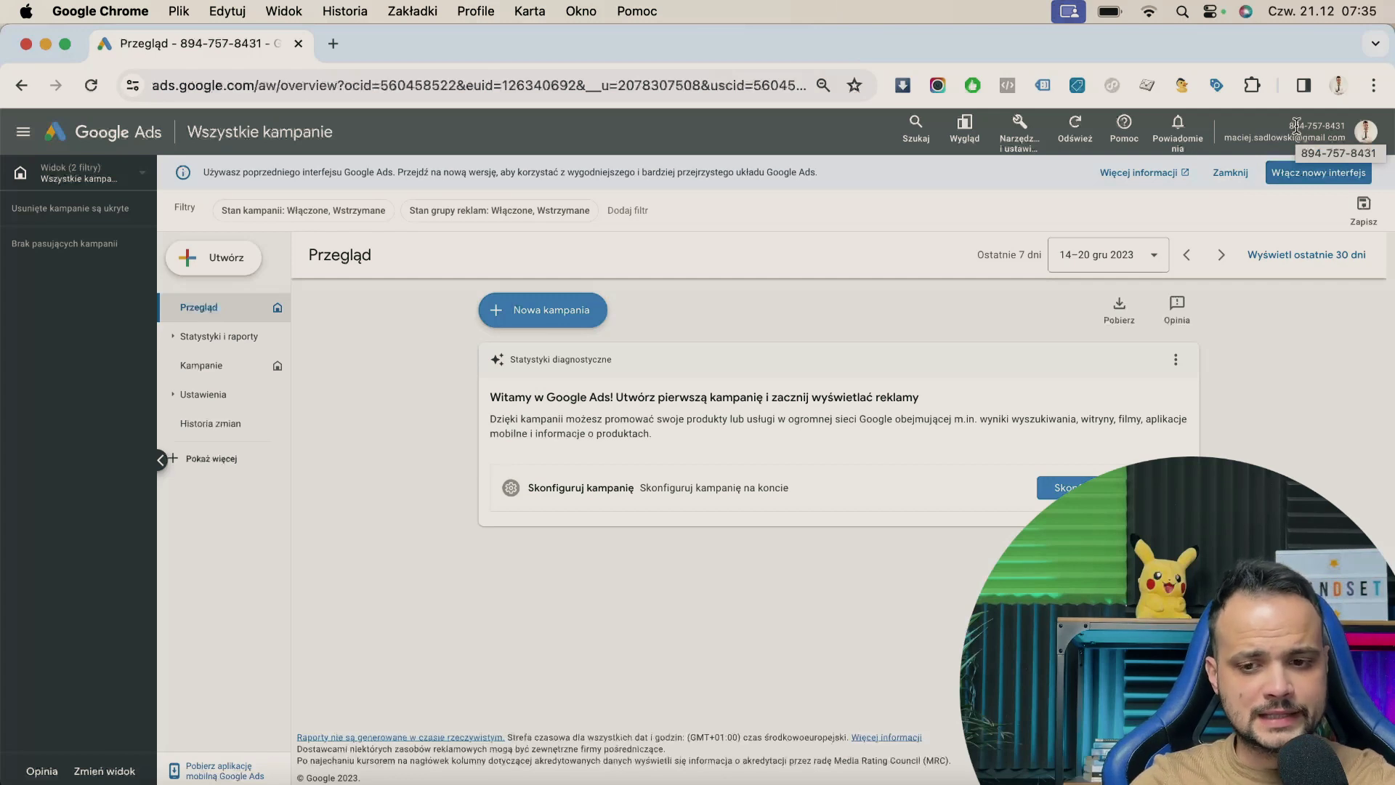
{"action": "left_click", "coordinate": [1021, 131]}
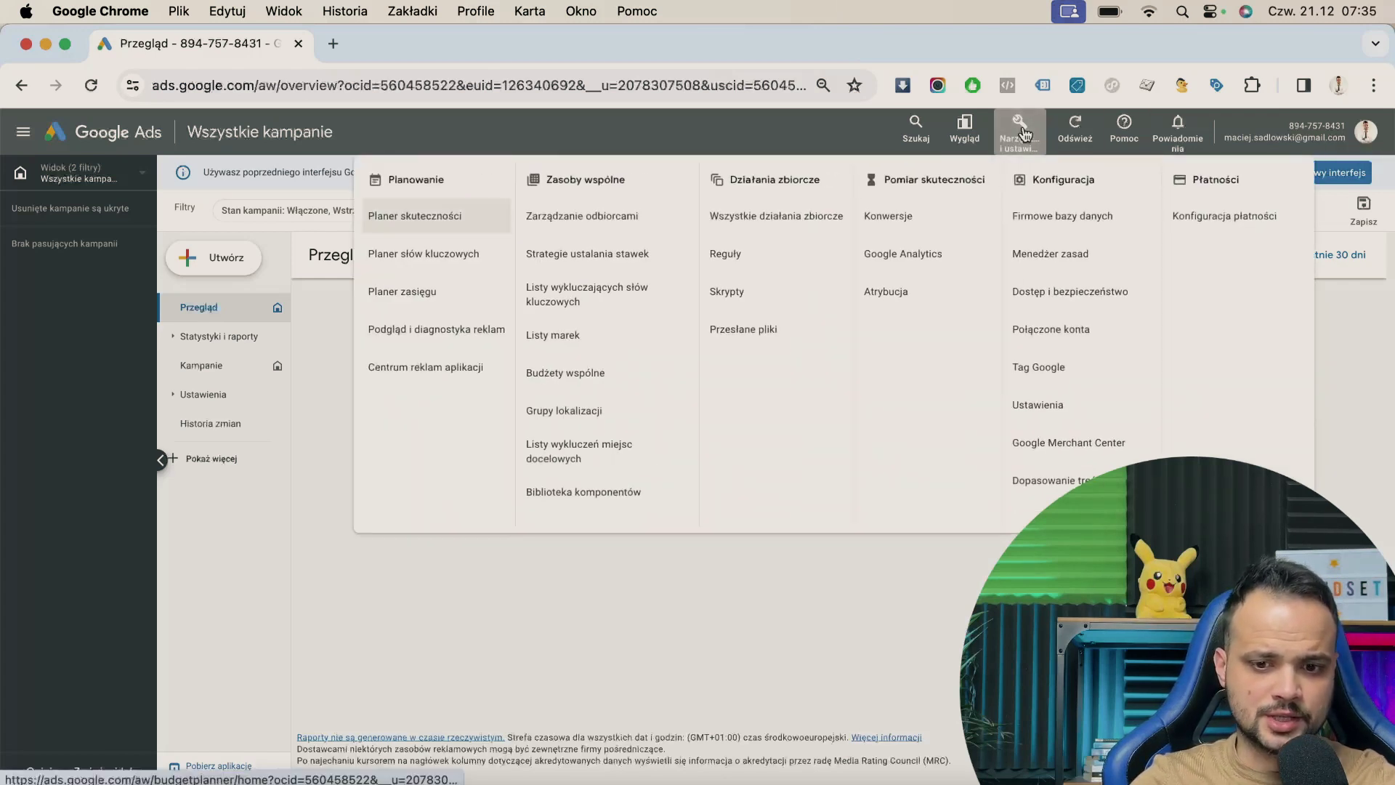
- Open Płatności > Konfiguracja płatności and start changing the Profil płatności
{"action": "left_click", "coordinate": [1234, 226]}
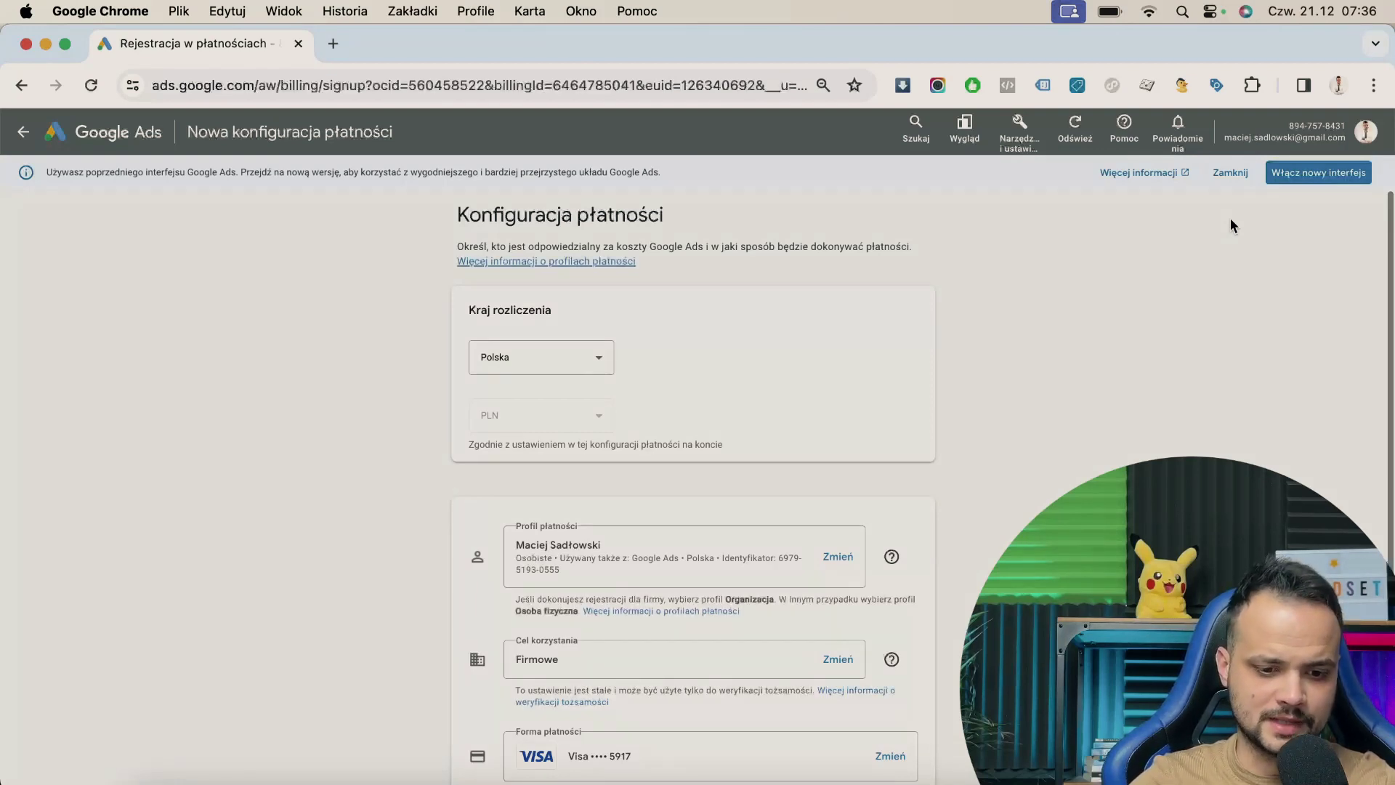
{"action": "scroll", "coordinate": [1232, 219], "scroll_direction": "down", "scroll_amount": 2}
{"action": "scroll", "coordinate": [1232, 218], "scroll_direction": "down", "scroll_amount": 2}
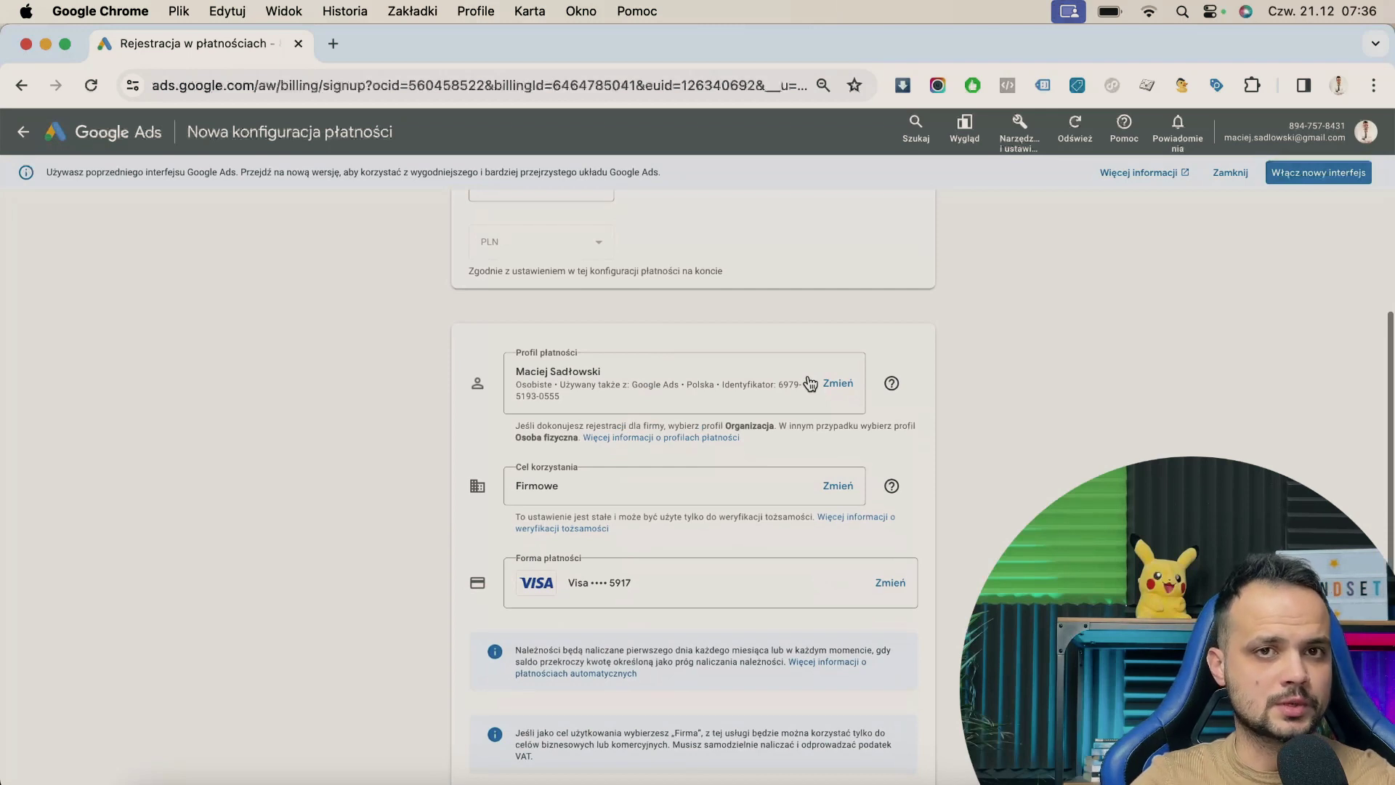
{"action": "scroll", "coordinate": [810, 383], "scroll_direction": "down", "scroll_amount": 1}
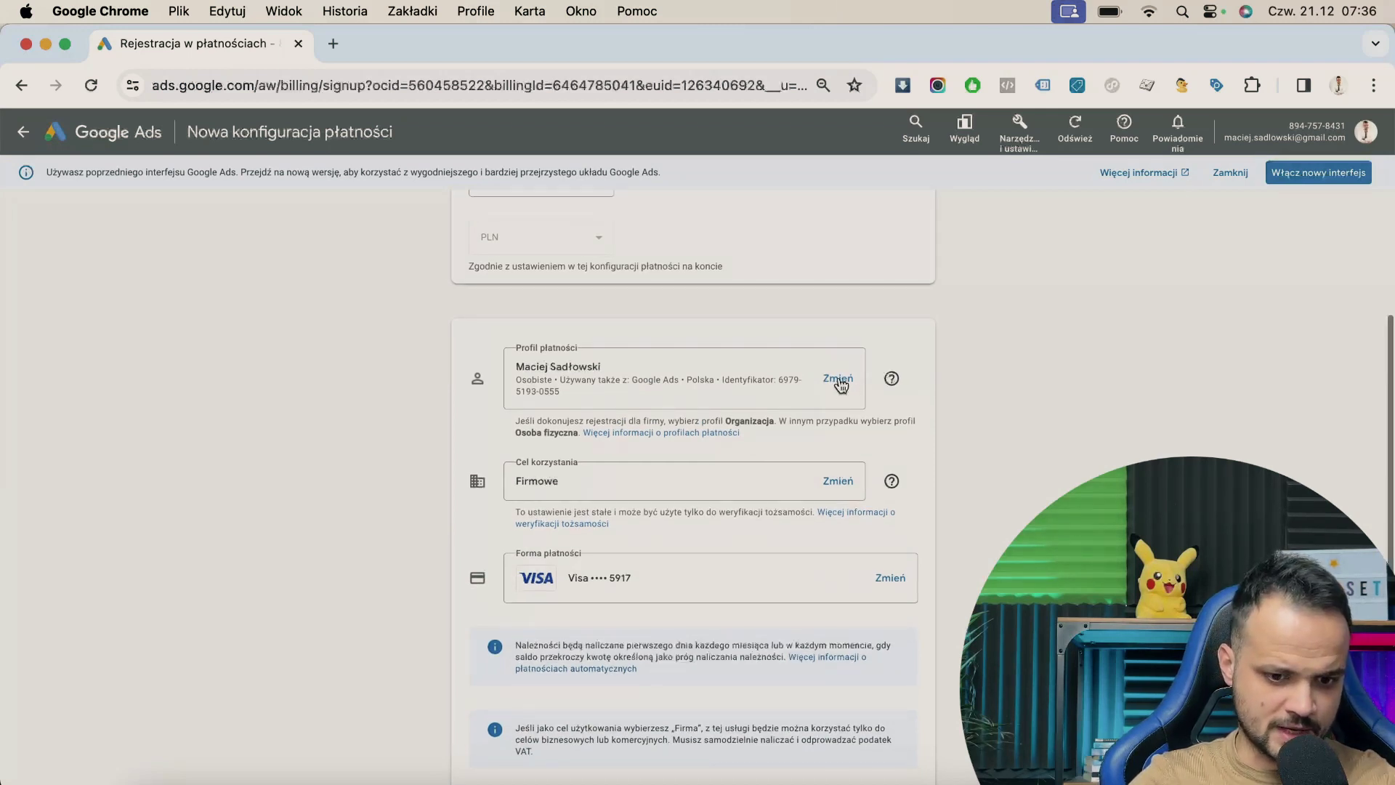
{"action": "left_click", "coordinate": [838, 381]}
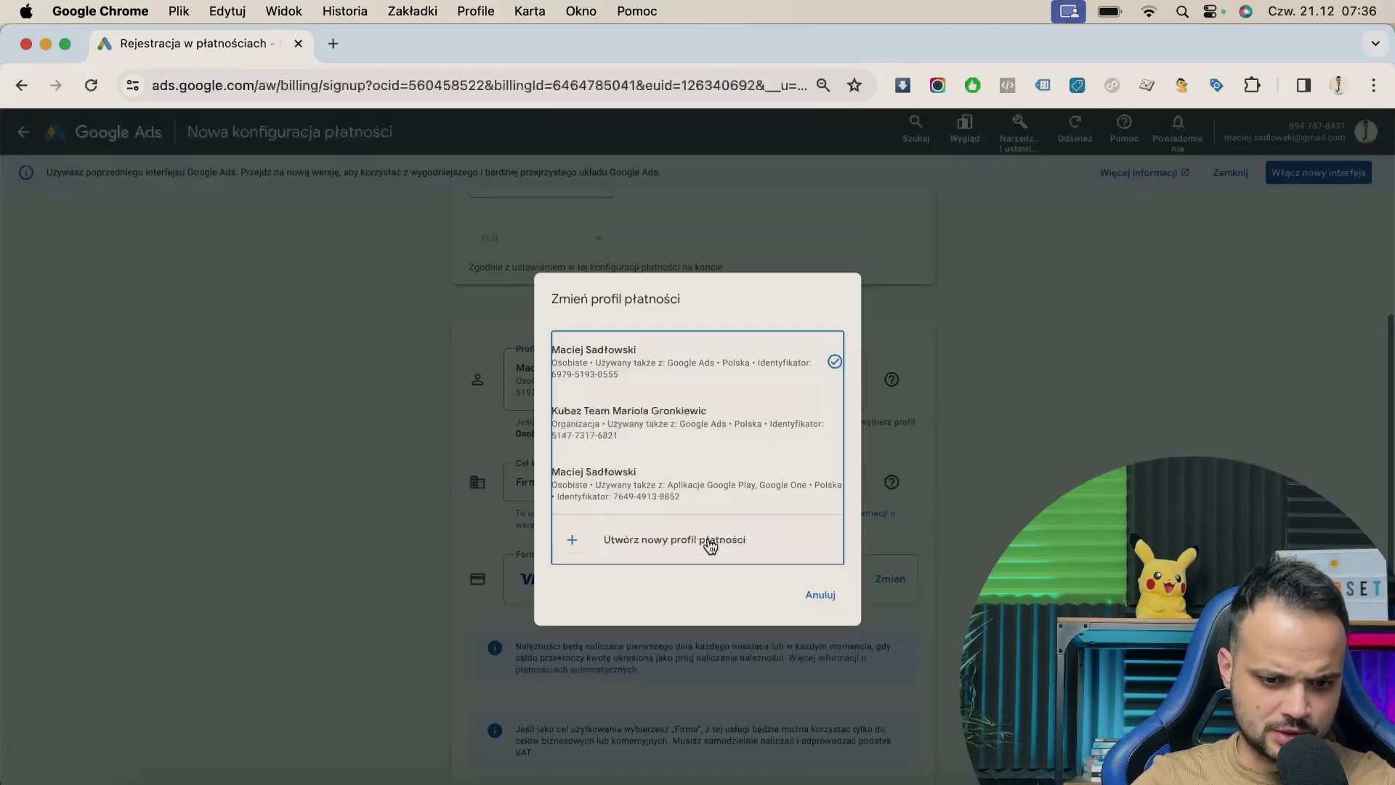
- Create organization profile 'Testowa spółka sp. z o.o.', Testowa 4, 77-777 Testowo, without saving the address
{"action": "left_click", "coordinate": [709, 541]}
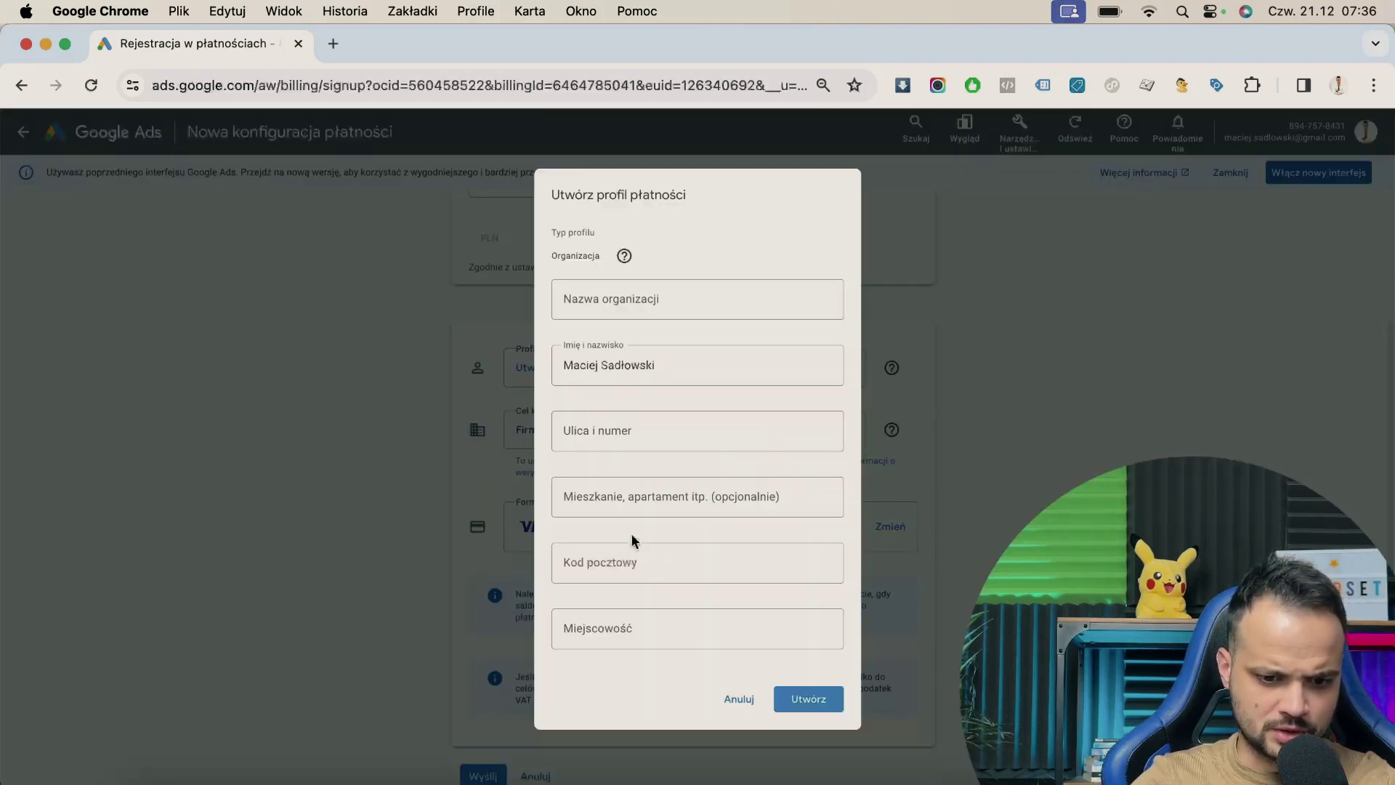
{"action": "left_click", "coordinate": [636, 300]}
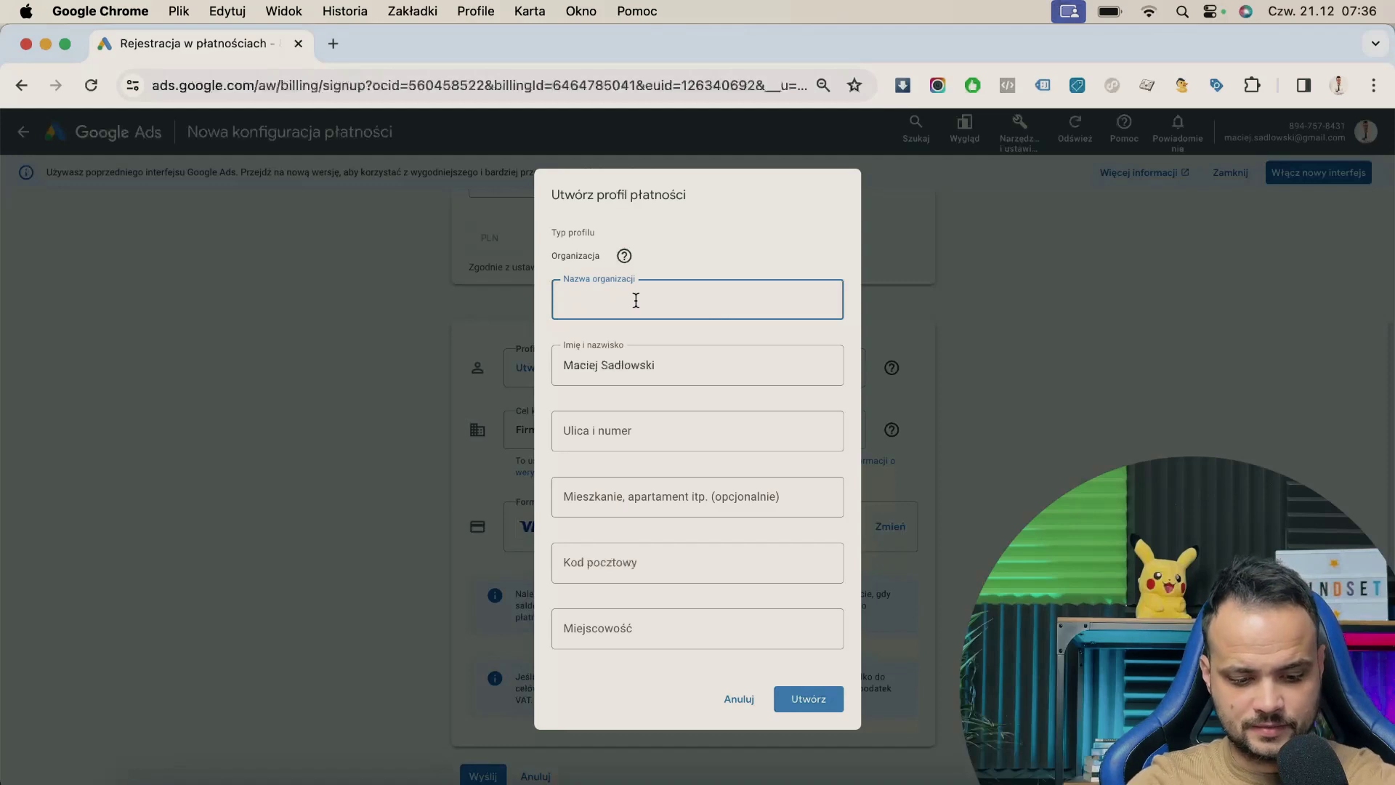
{"action": "type", "text": "Testo"}
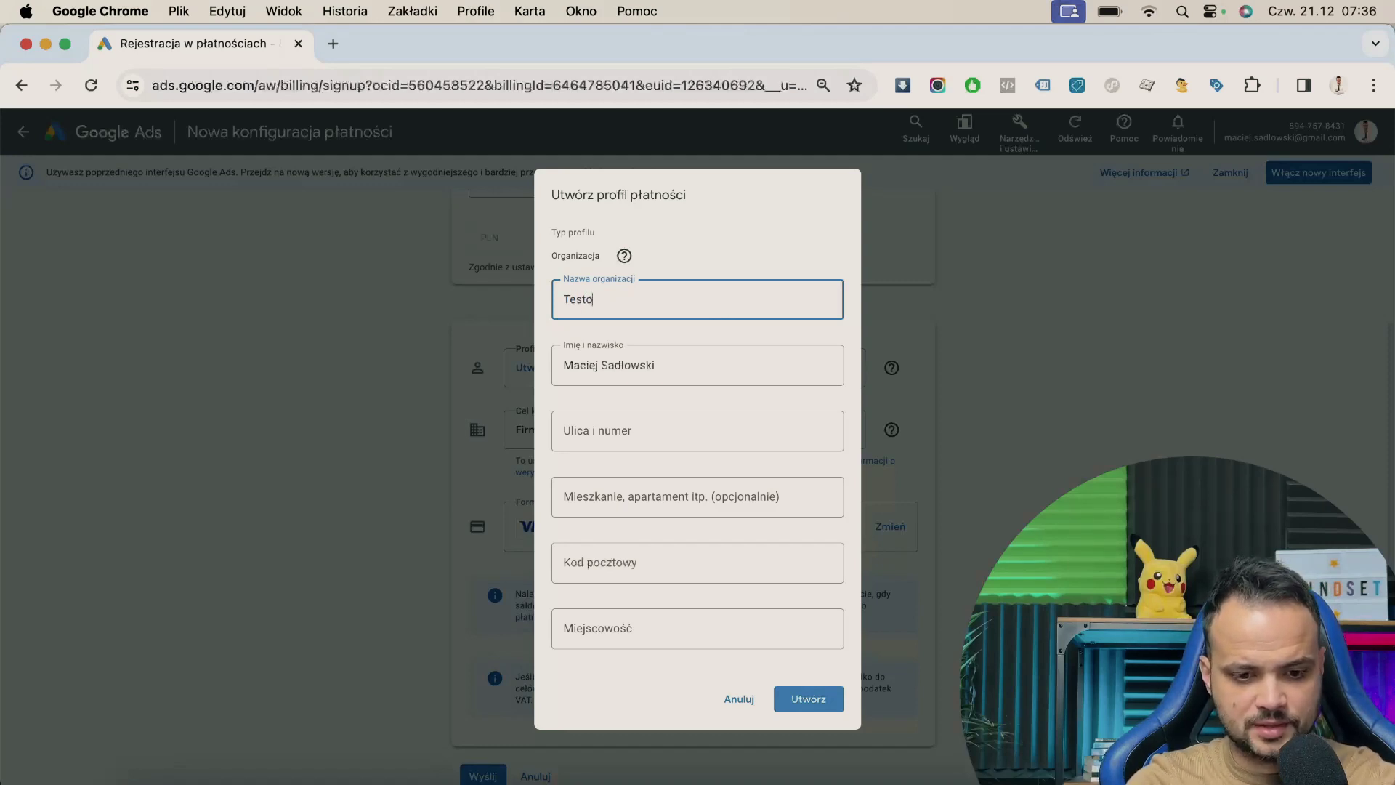
{"action": "type", "text": "wa spółka "}
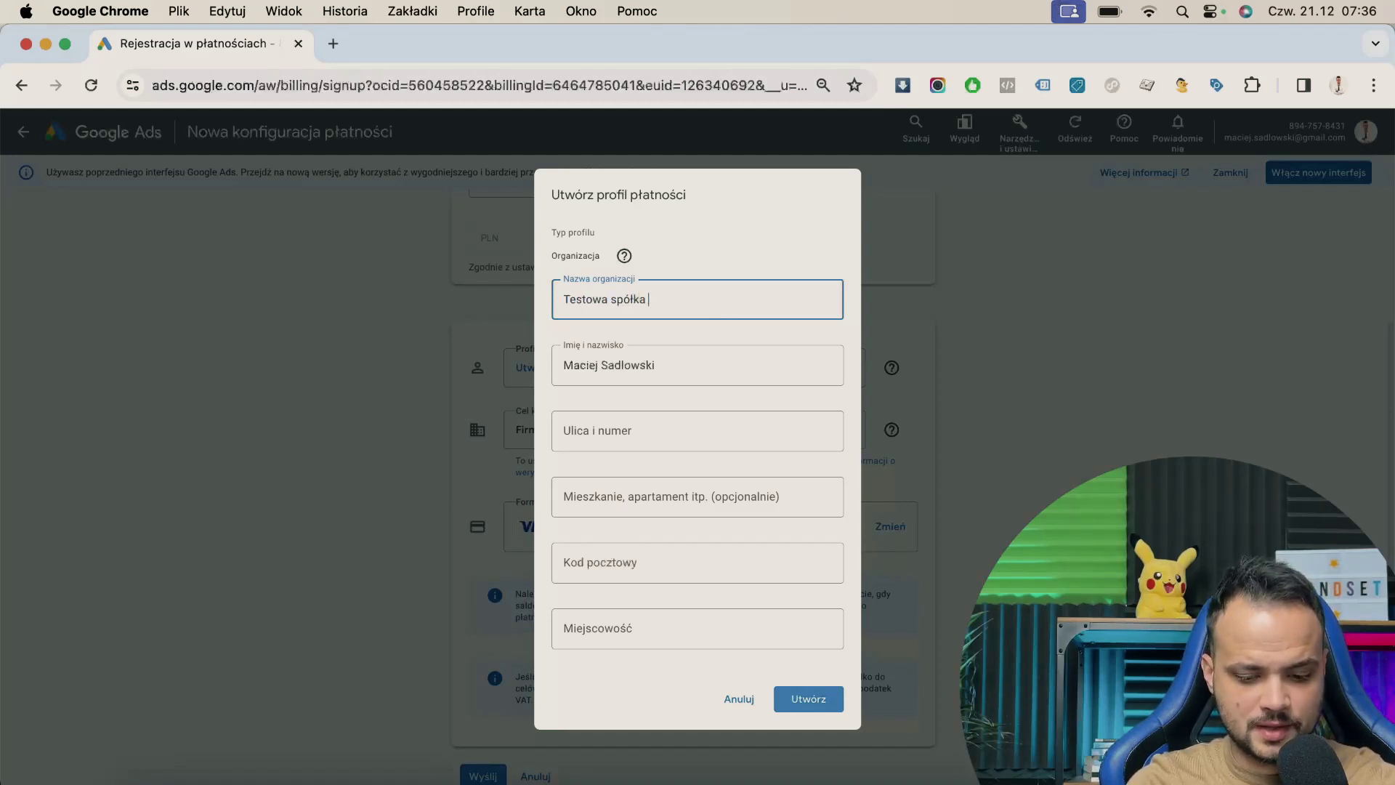
{"action": "type", "text": "sp. z o.o."}
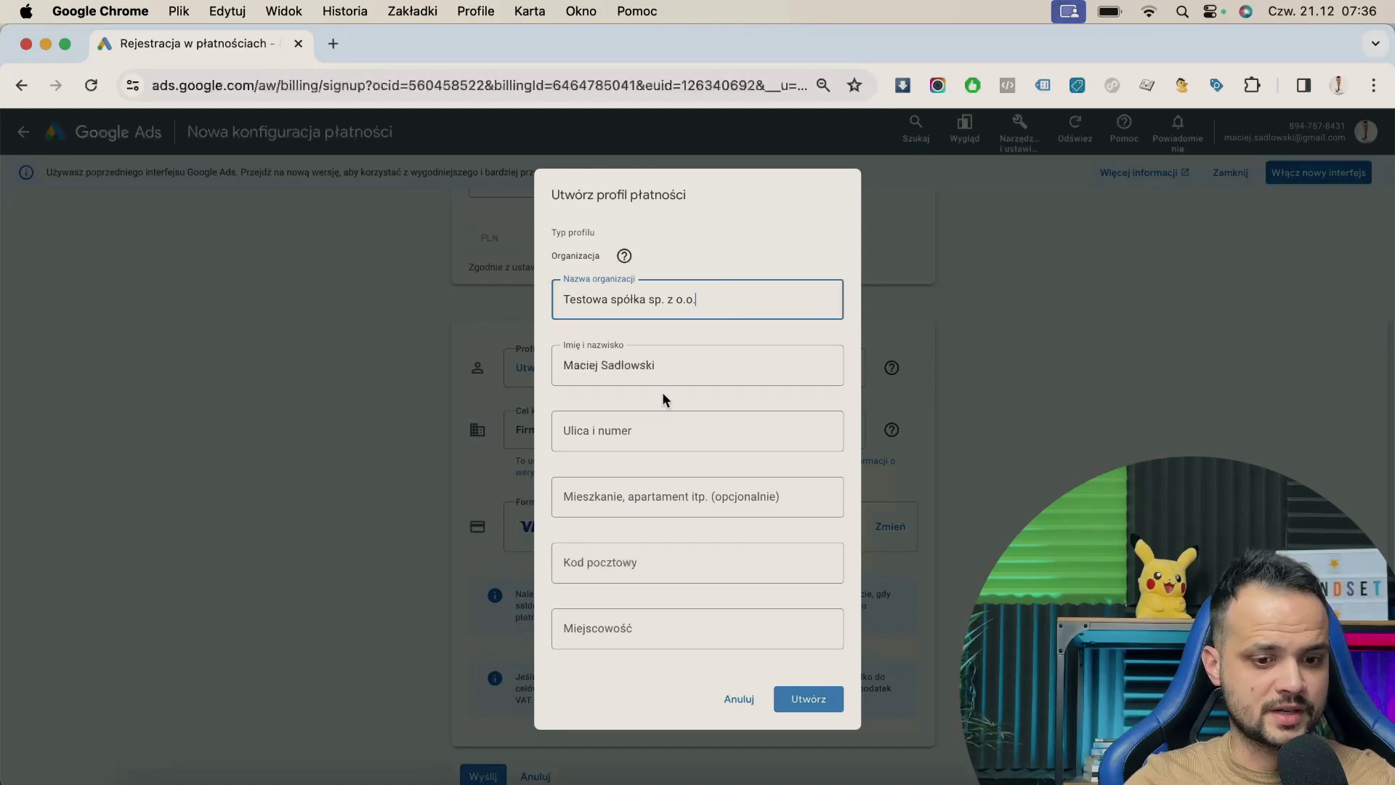
{"action": "left_click", "coordinate": [649, 422]}
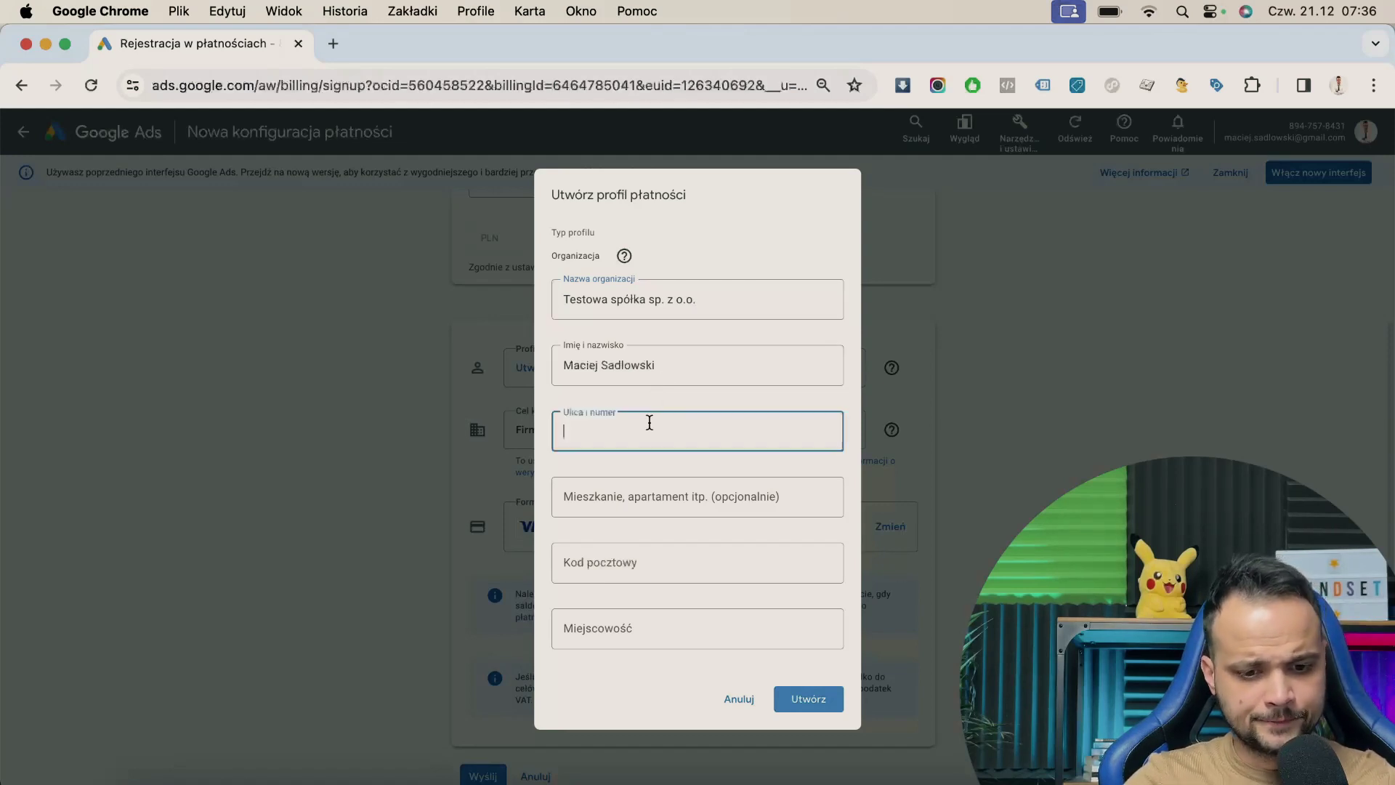
{"action": "type", "text": "Testowa 4"}
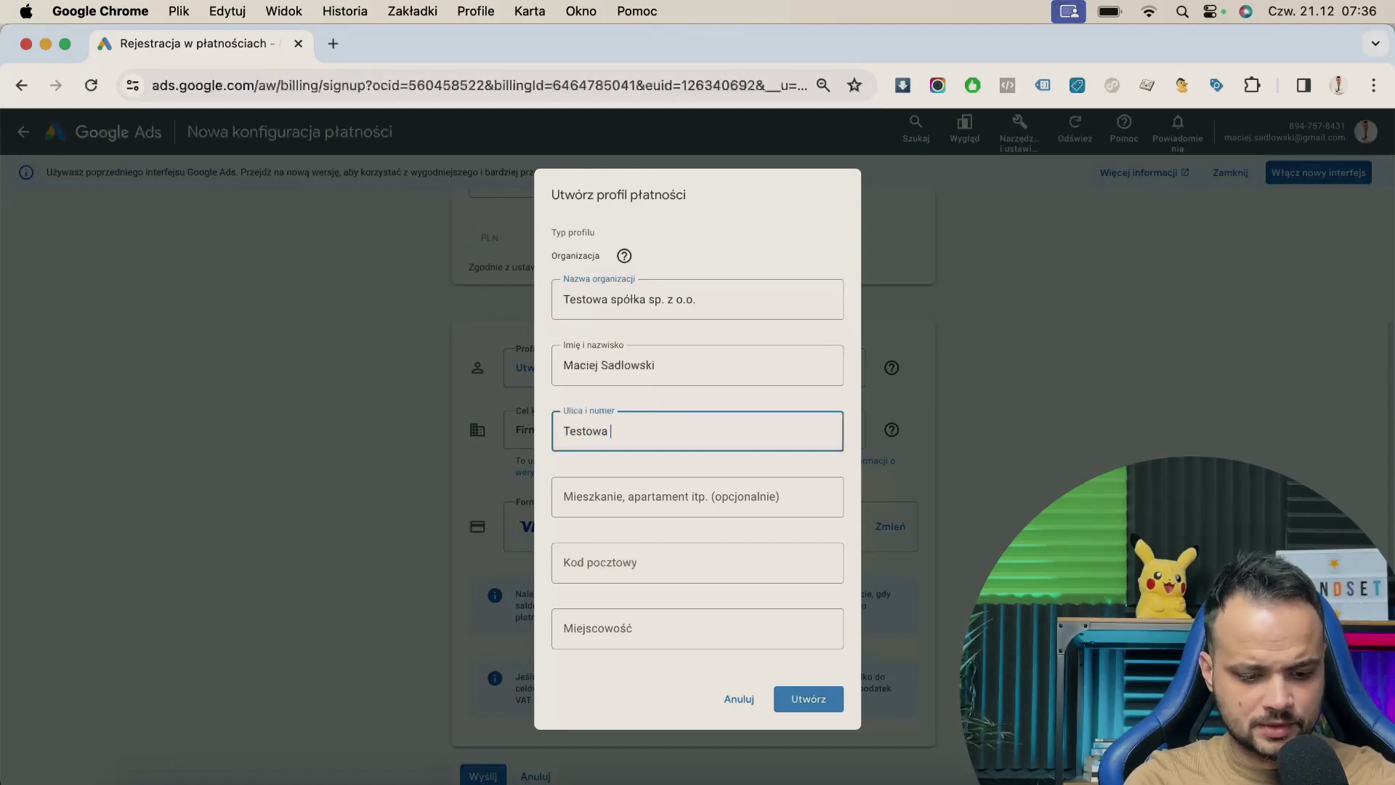
{"action": "left_click", "coordinate": [665, 574]}
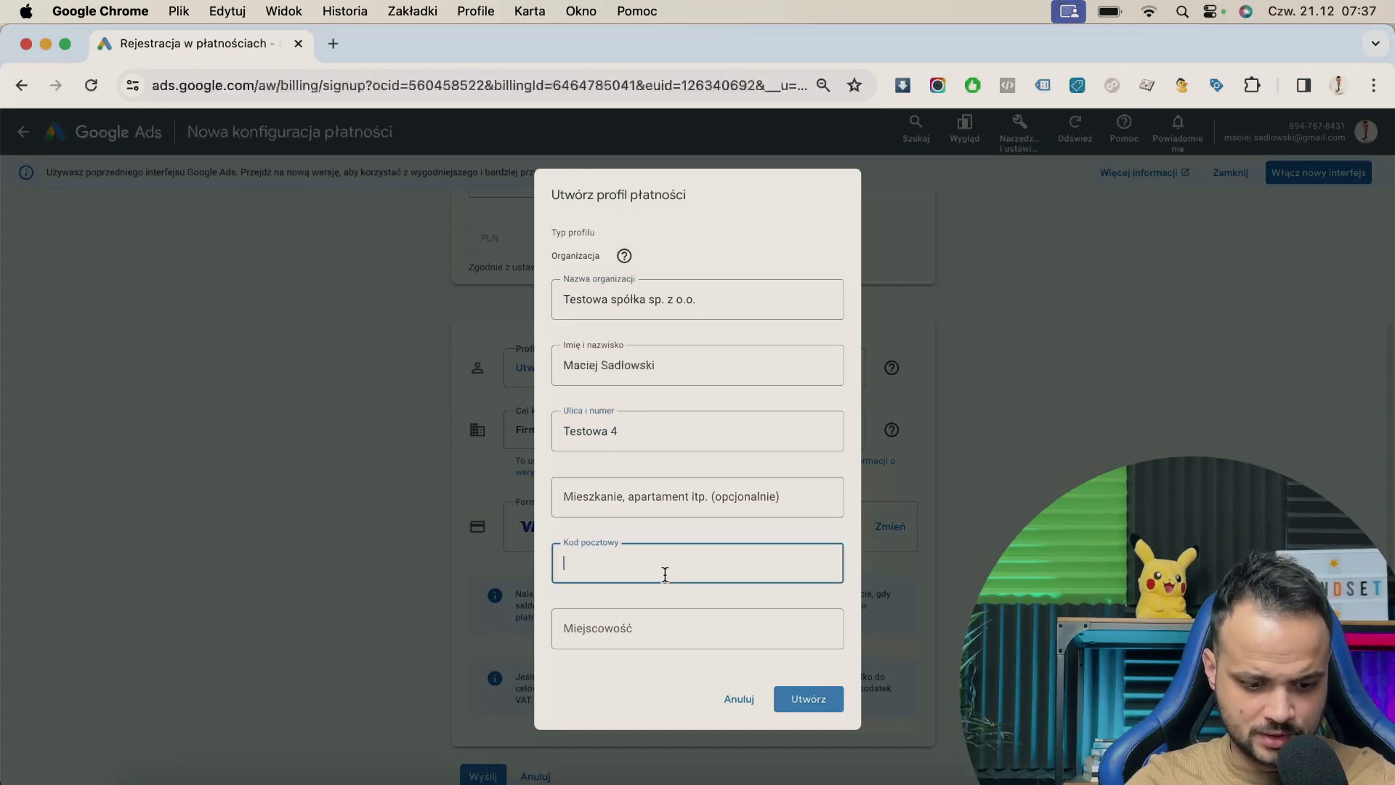
{"action": "type", "text": "77-777"}
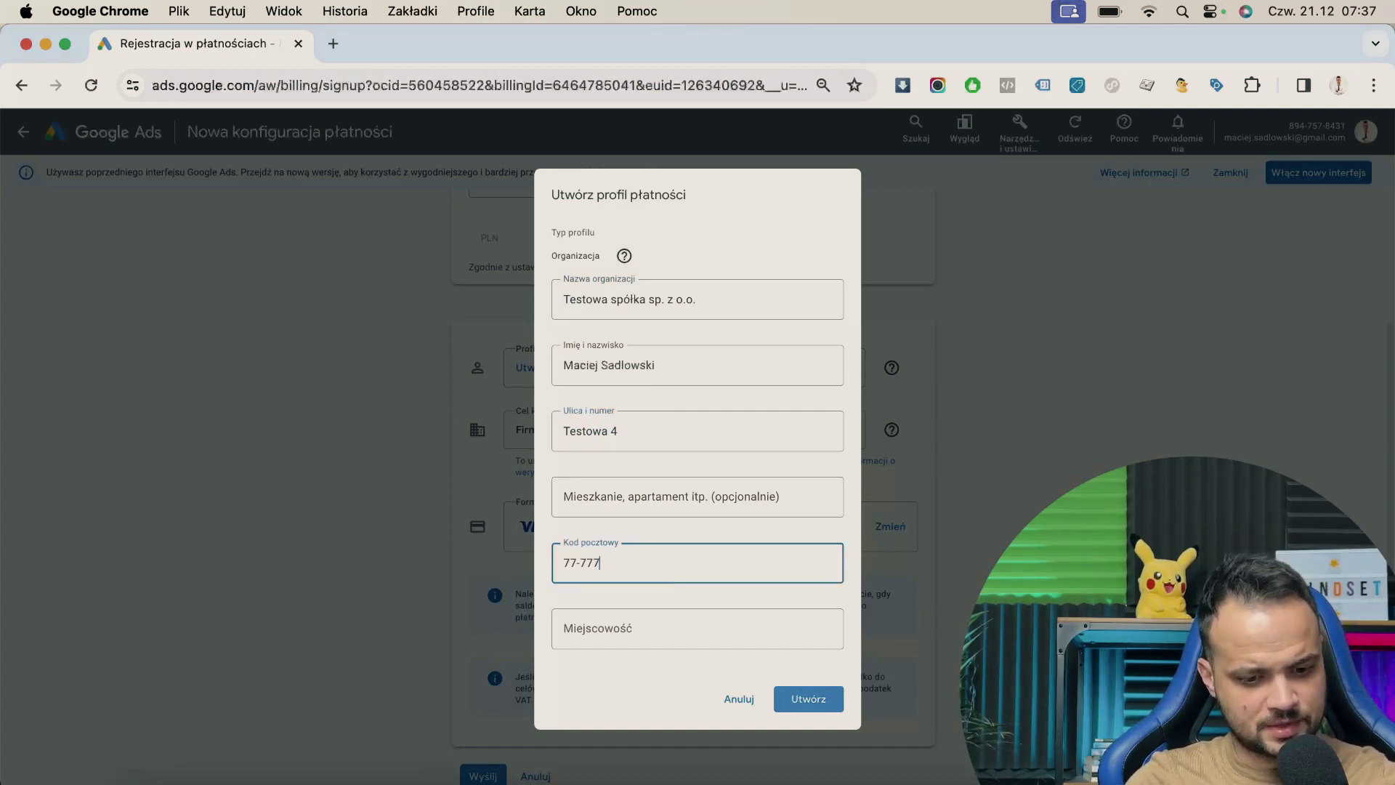
{"action": "key", "text": "Tab"}
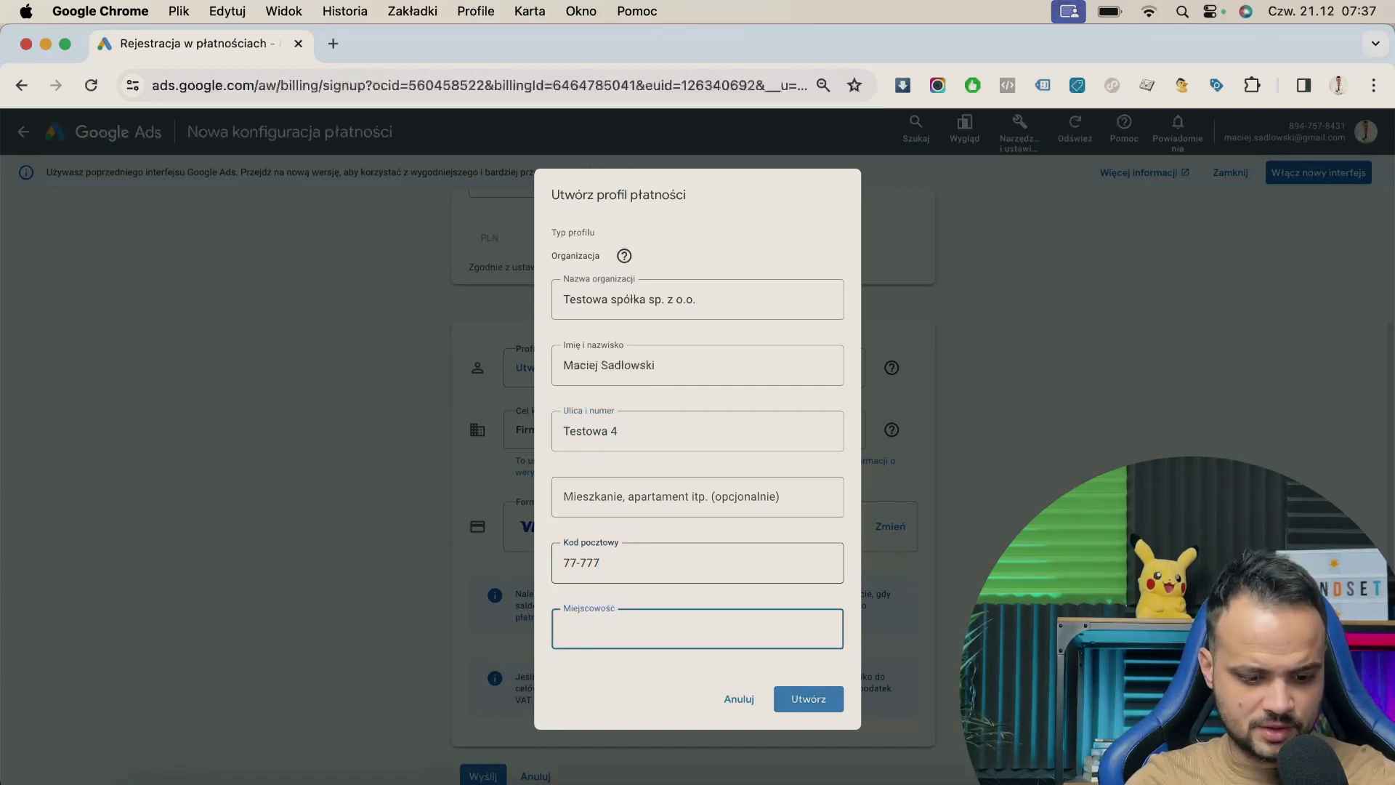
{"action": "type", "text": "Testowo"}
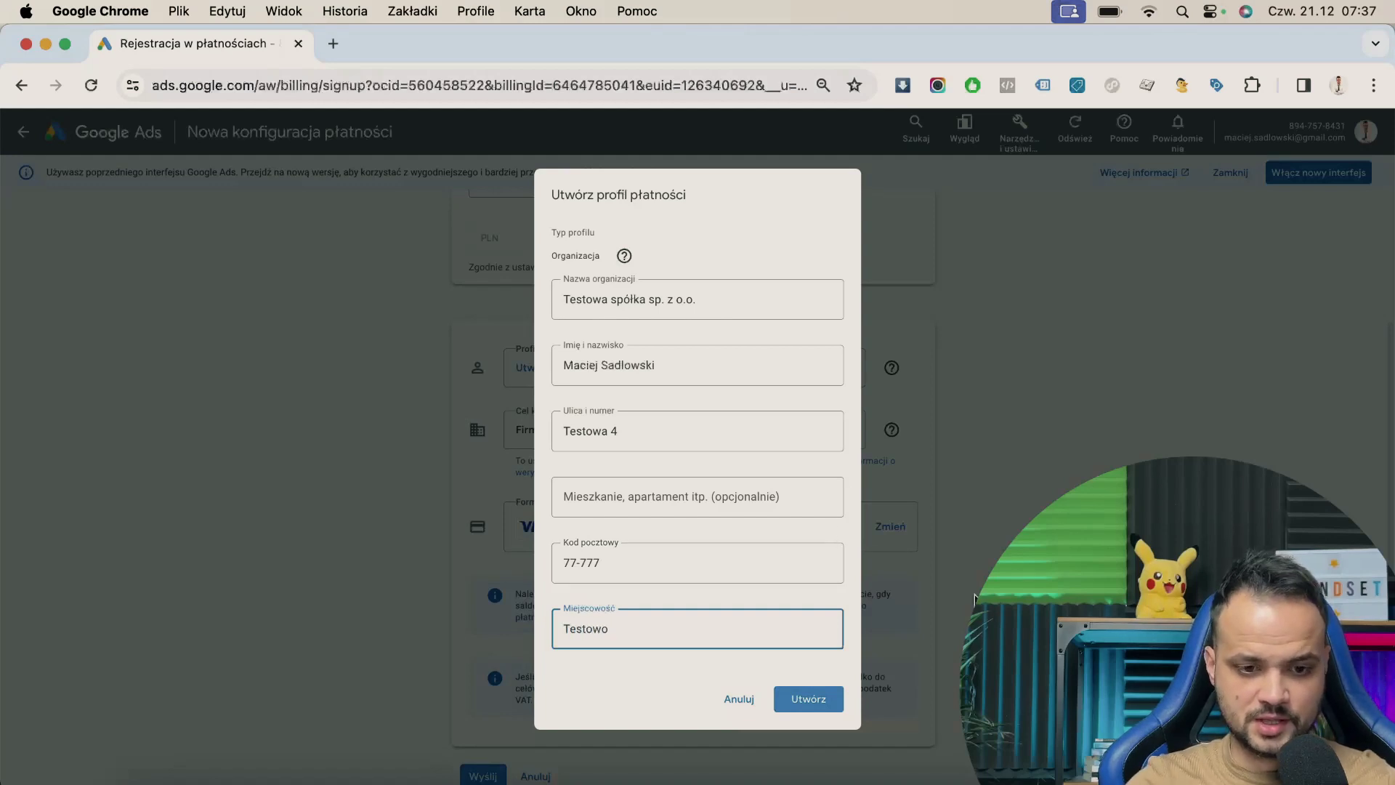
{"action": "left_click", "coordinate": [809, 701]}
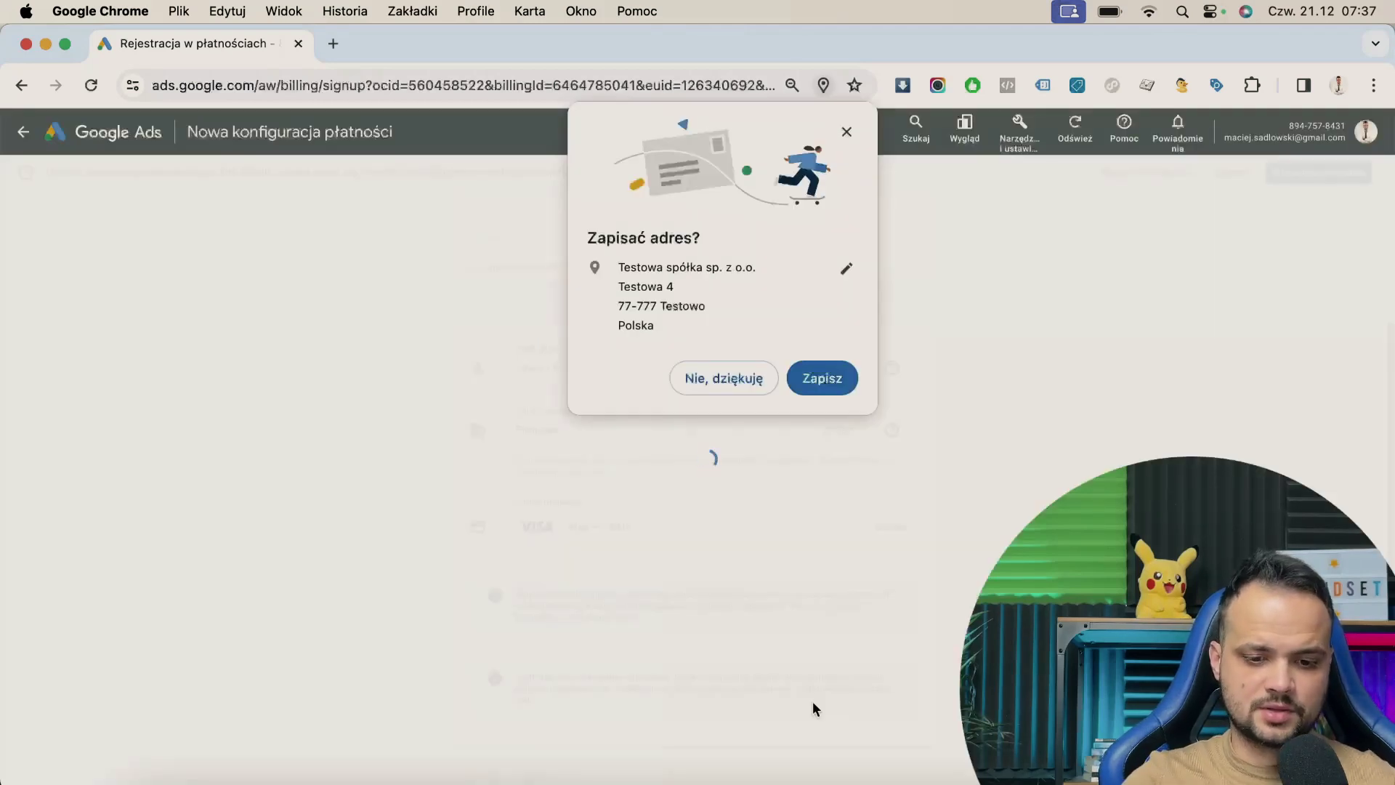
{"action": "left_click", "coordinate": [727, 381]}
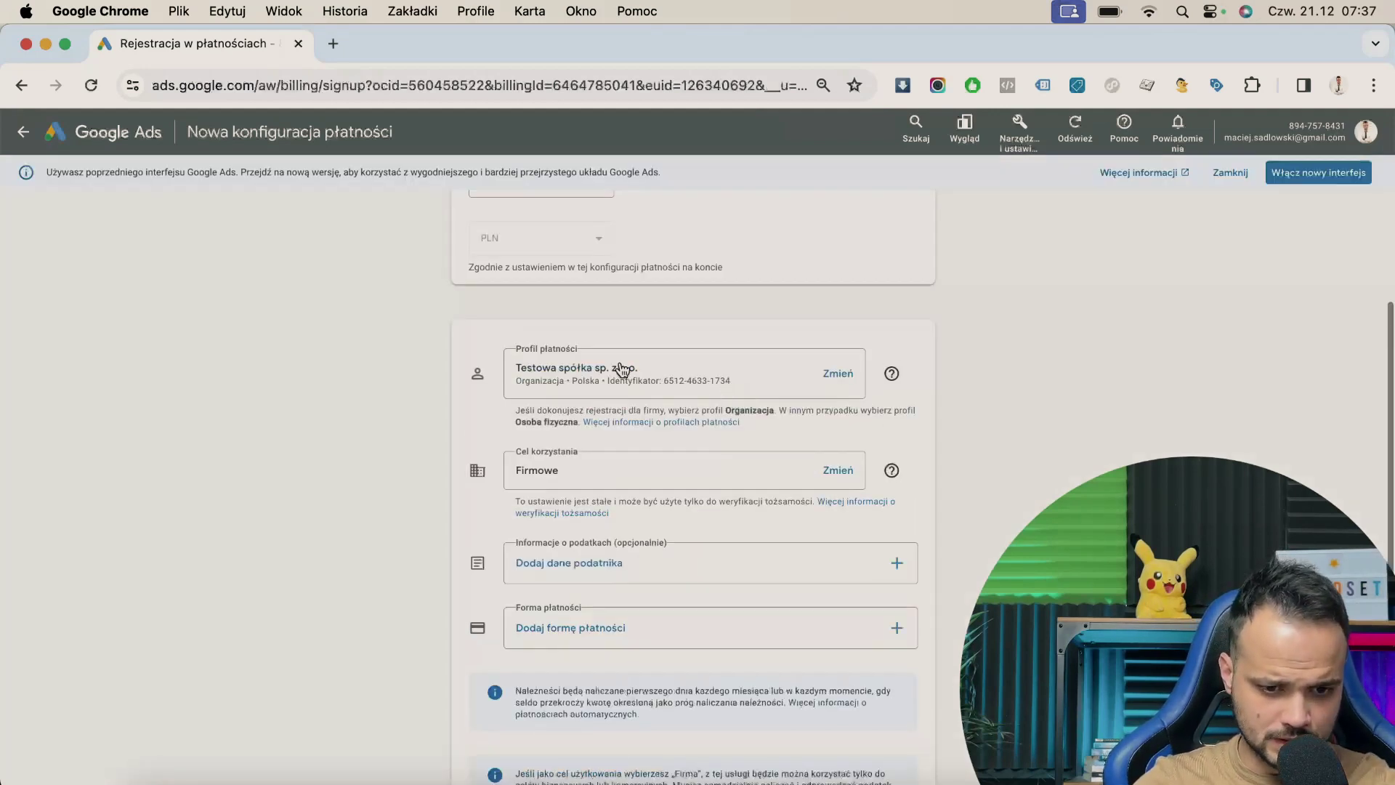
- Keep Firmowe as the Cel korzystania and save it
{"action": "scroll", "coordinate": [593, 385], "scroll_direction": "down", "scroll_amount": 2}
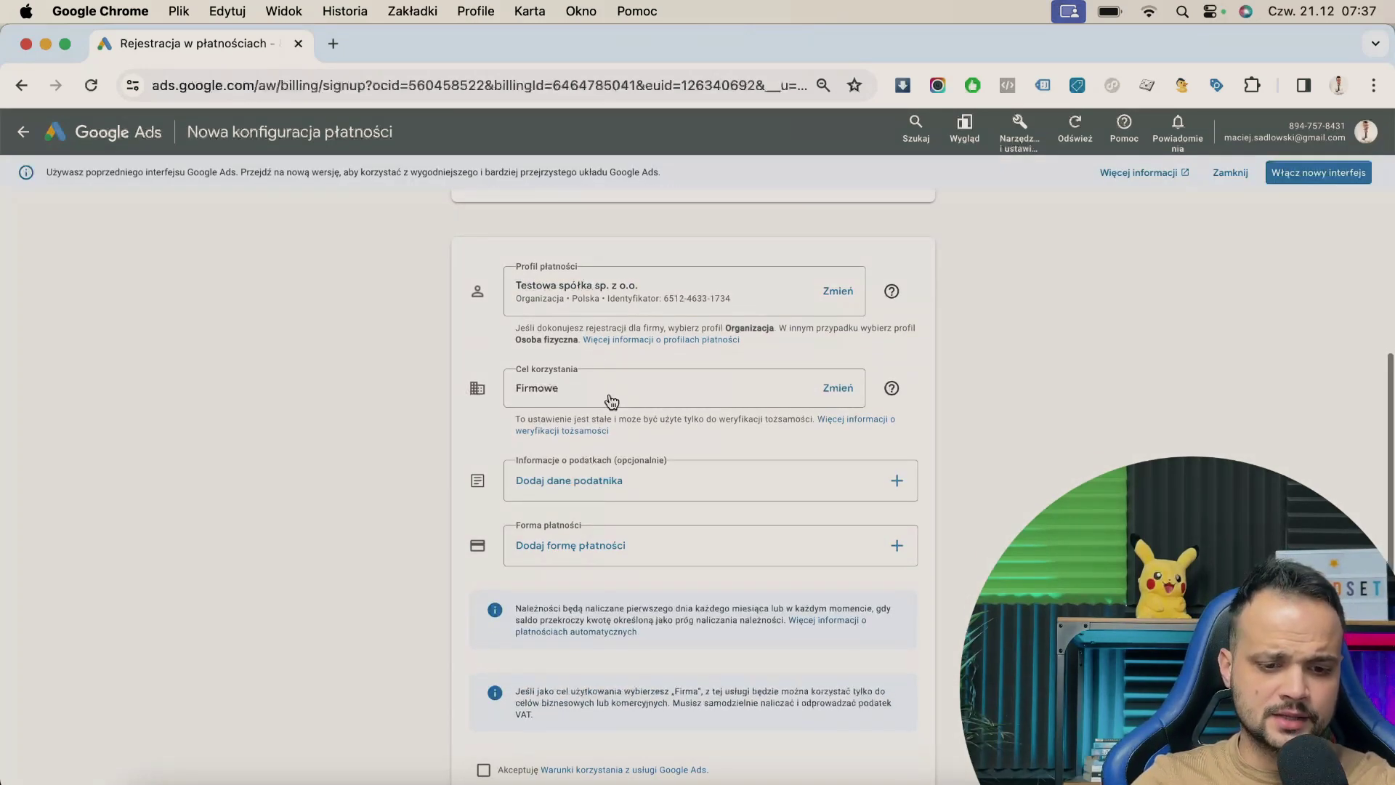
{"action": "left_click", "coordinate": [610, 402]}
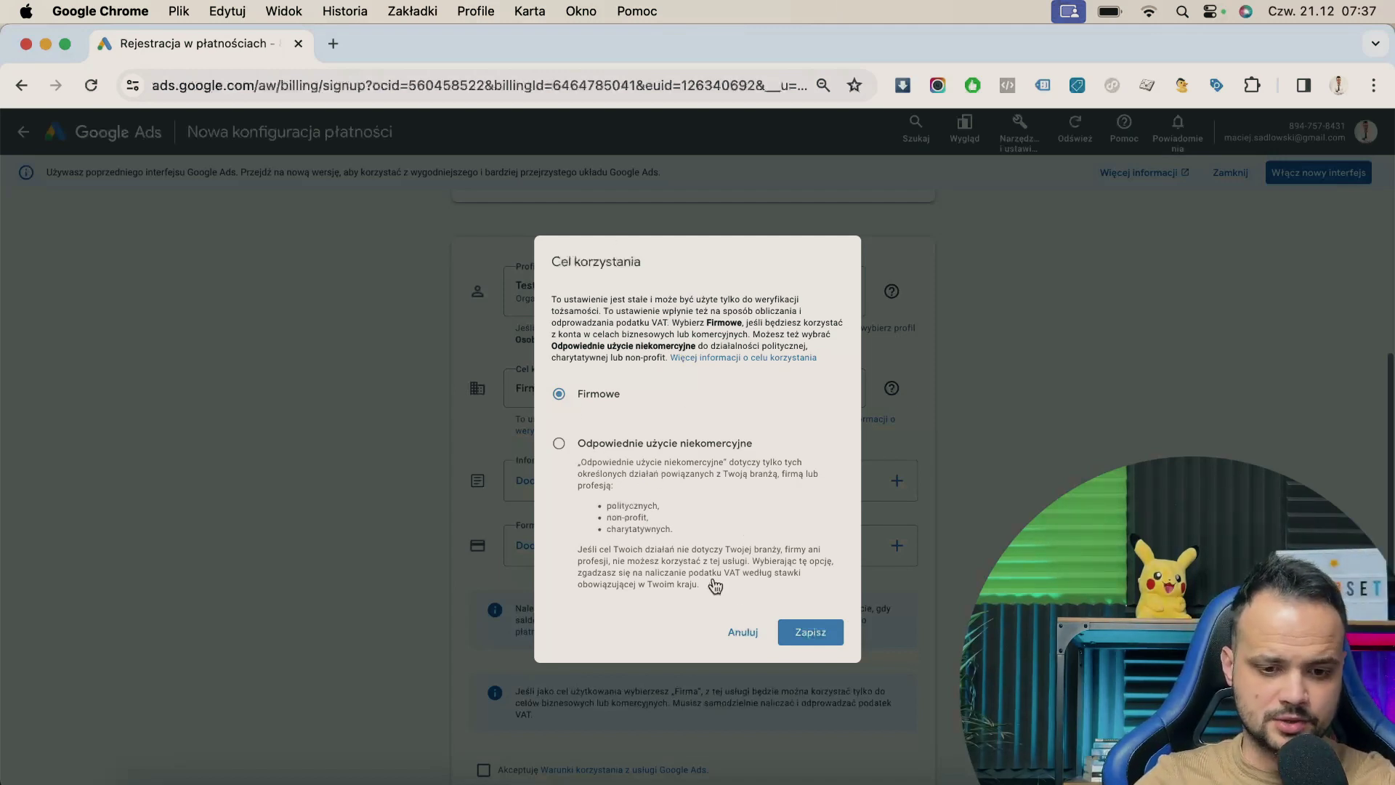
{"action": "left_click", "coordinate": [810, 632]}
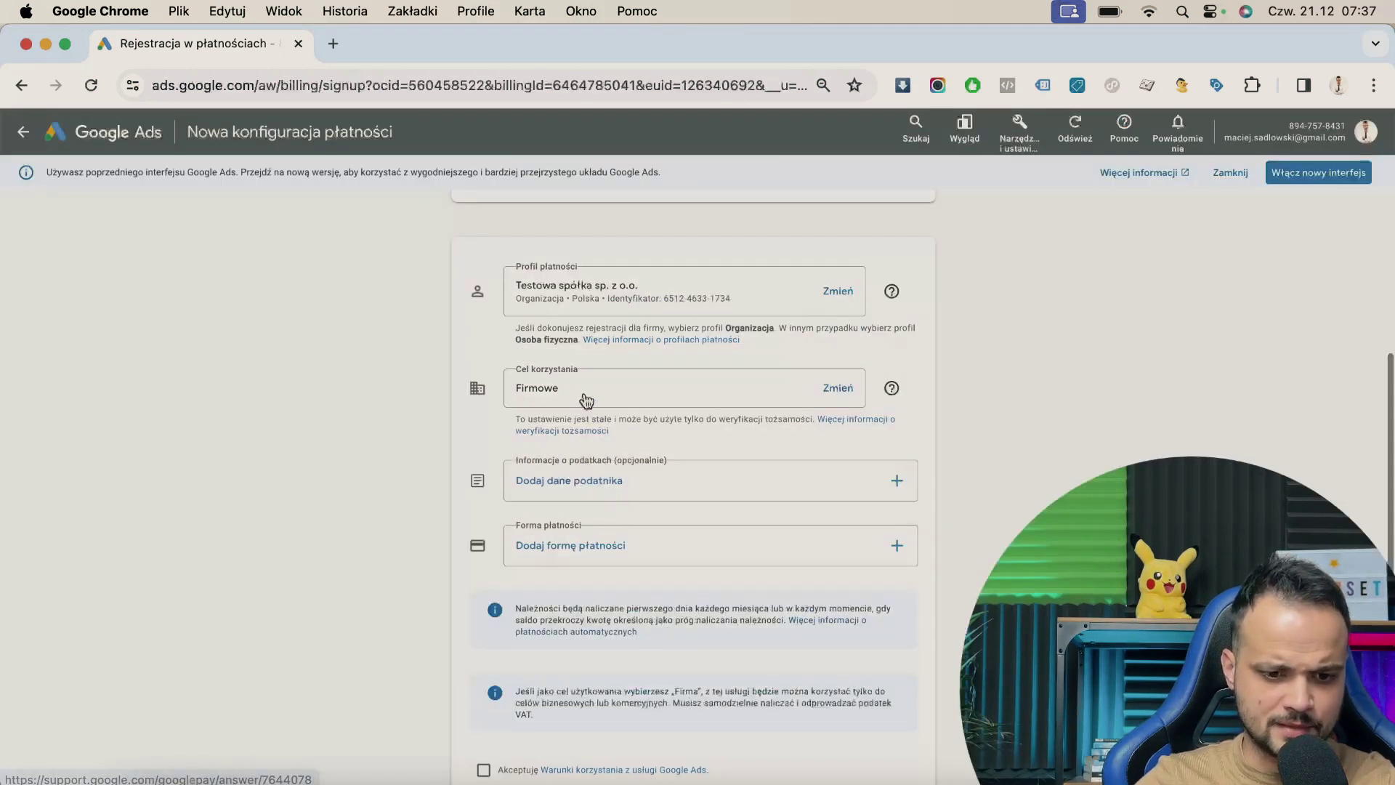
{"action": "left_click", "coordinate": [564, 488]}
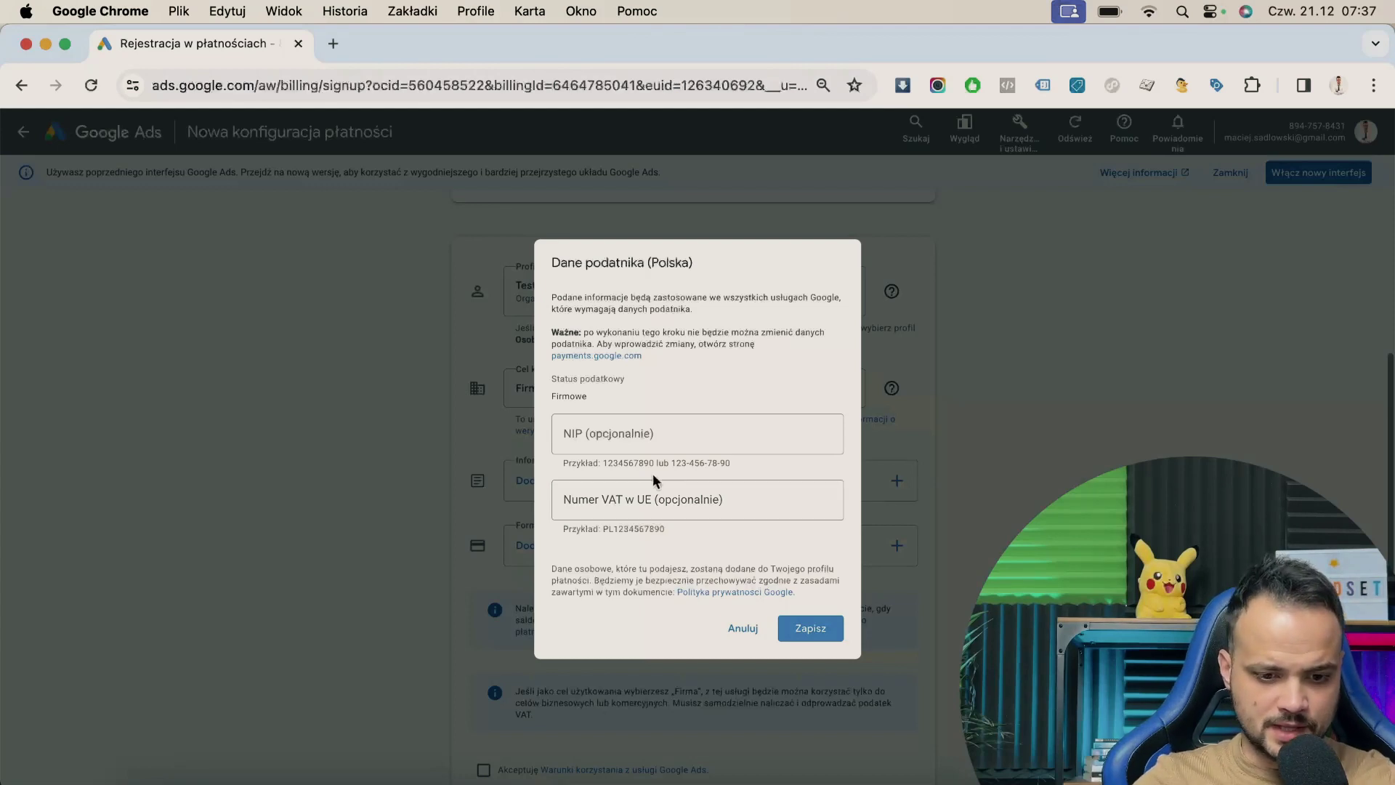
{"action": "left_click", "coordinate": [632, 434]}
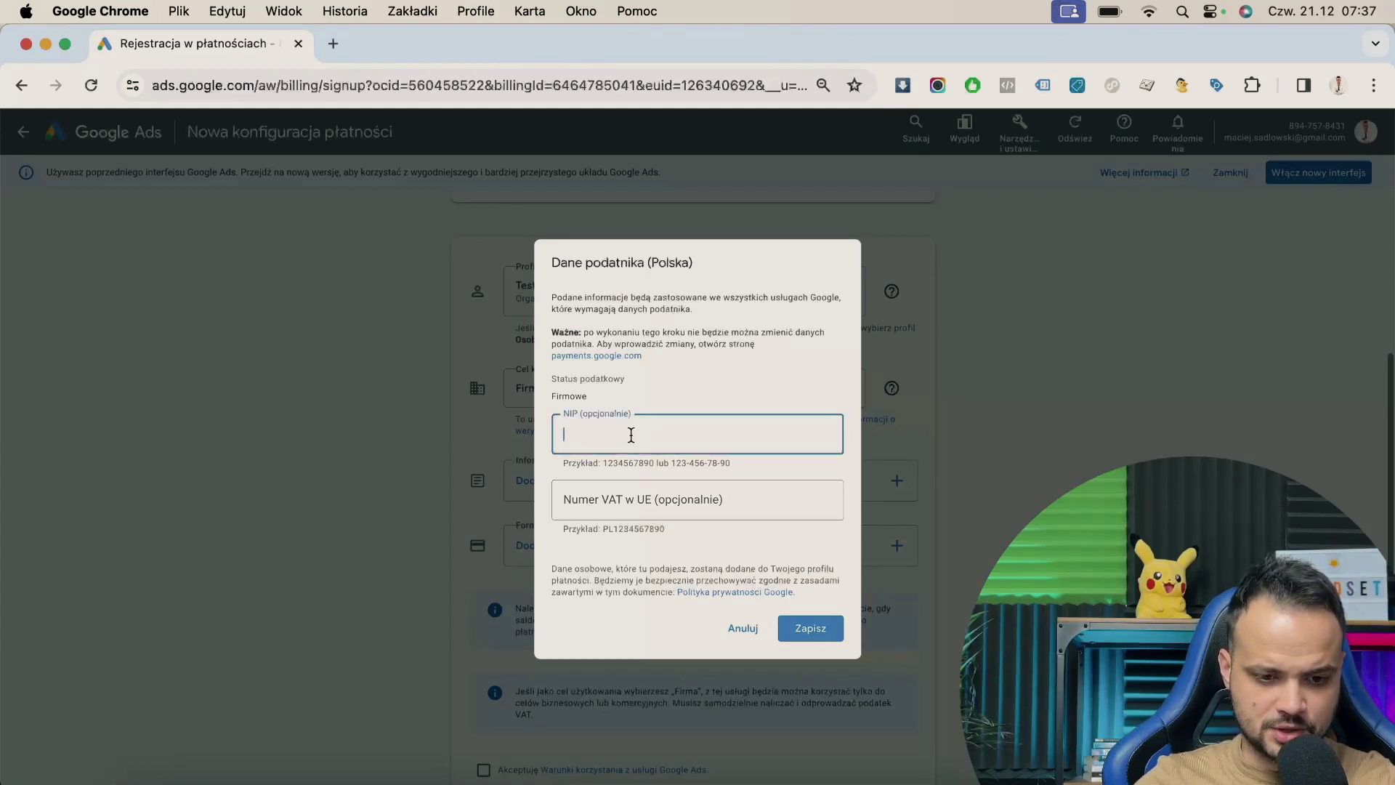
{"action": "left_click", "coordinate": [631, 508]}
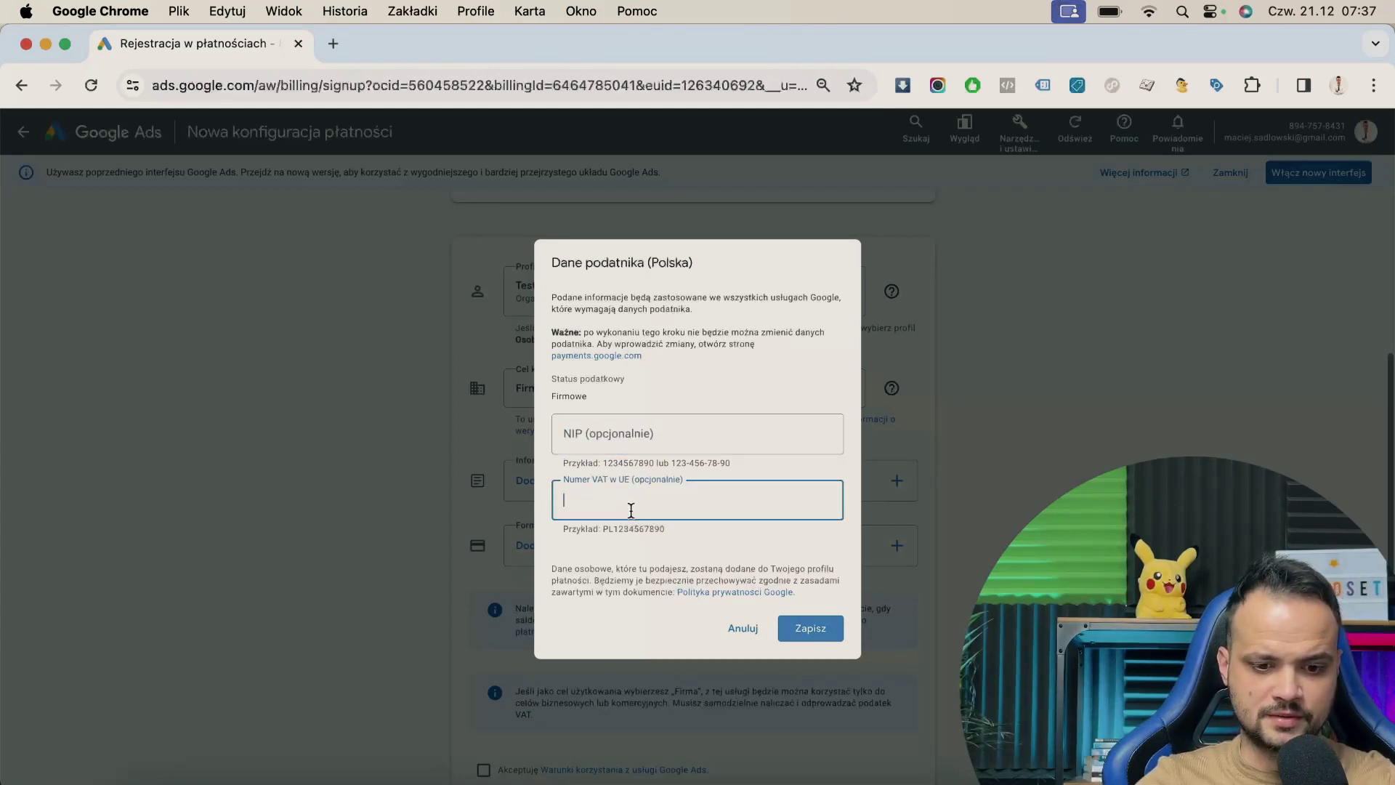
{"action": "left_click", "coordinate": [618, 445]}
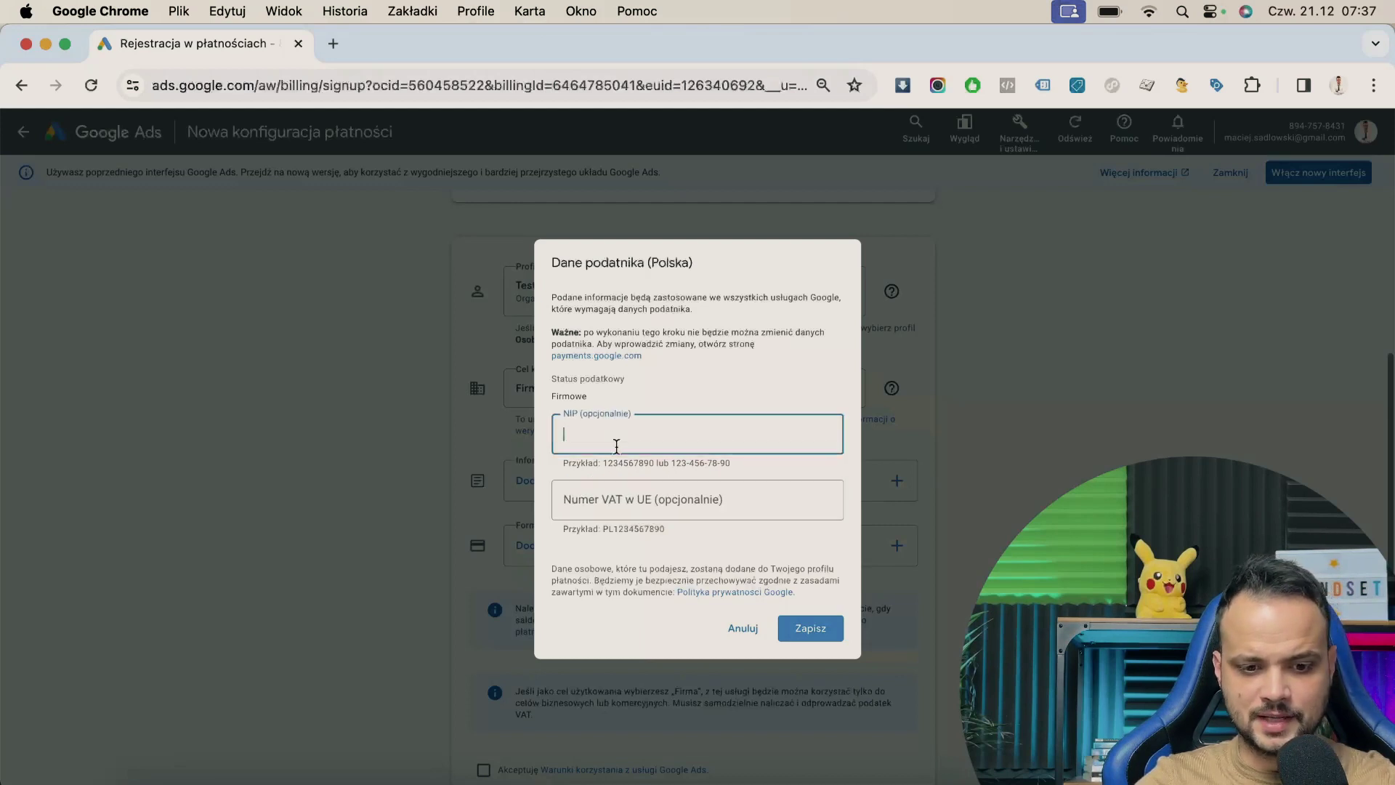
{"action": "left_click", "coordinate": [622, 498]}
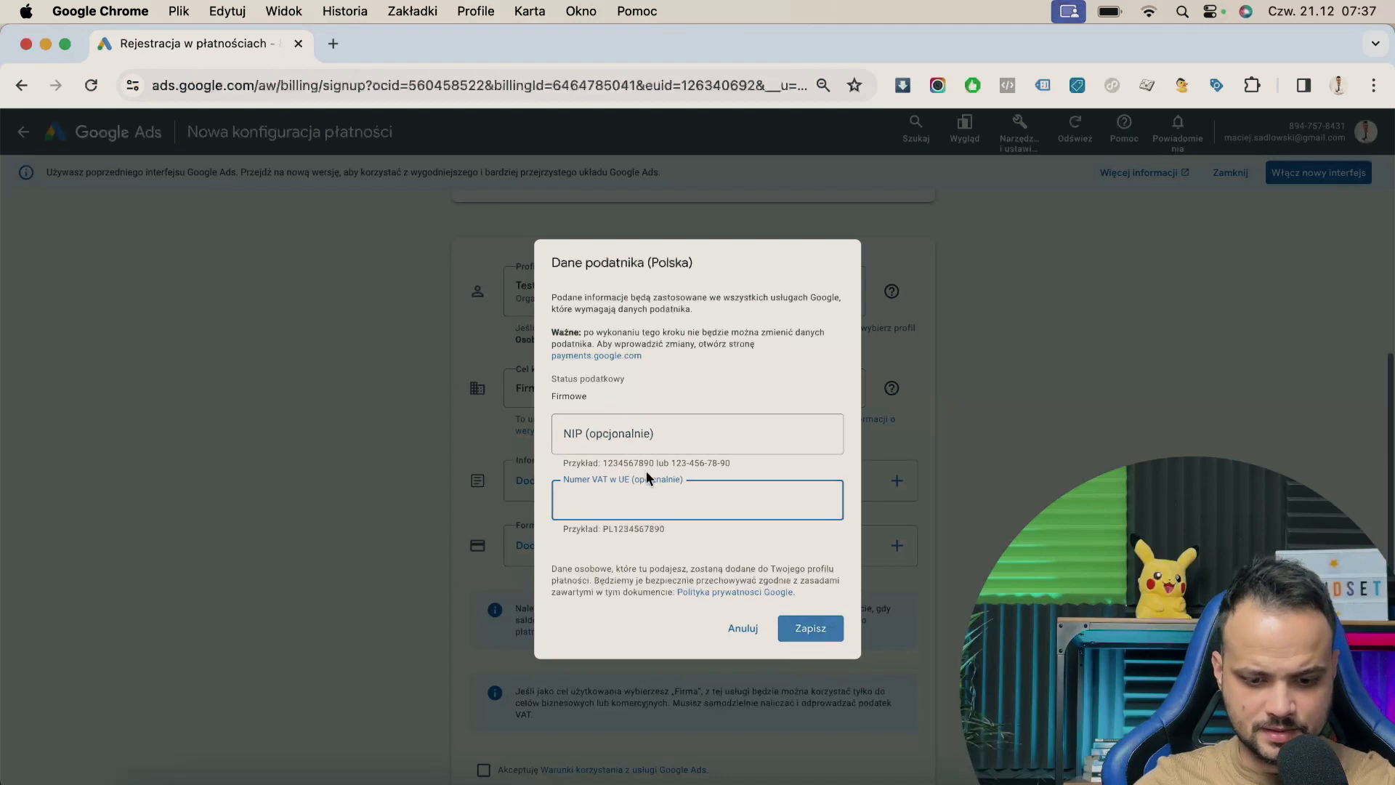
{"action": "type", "text": "PL123"}
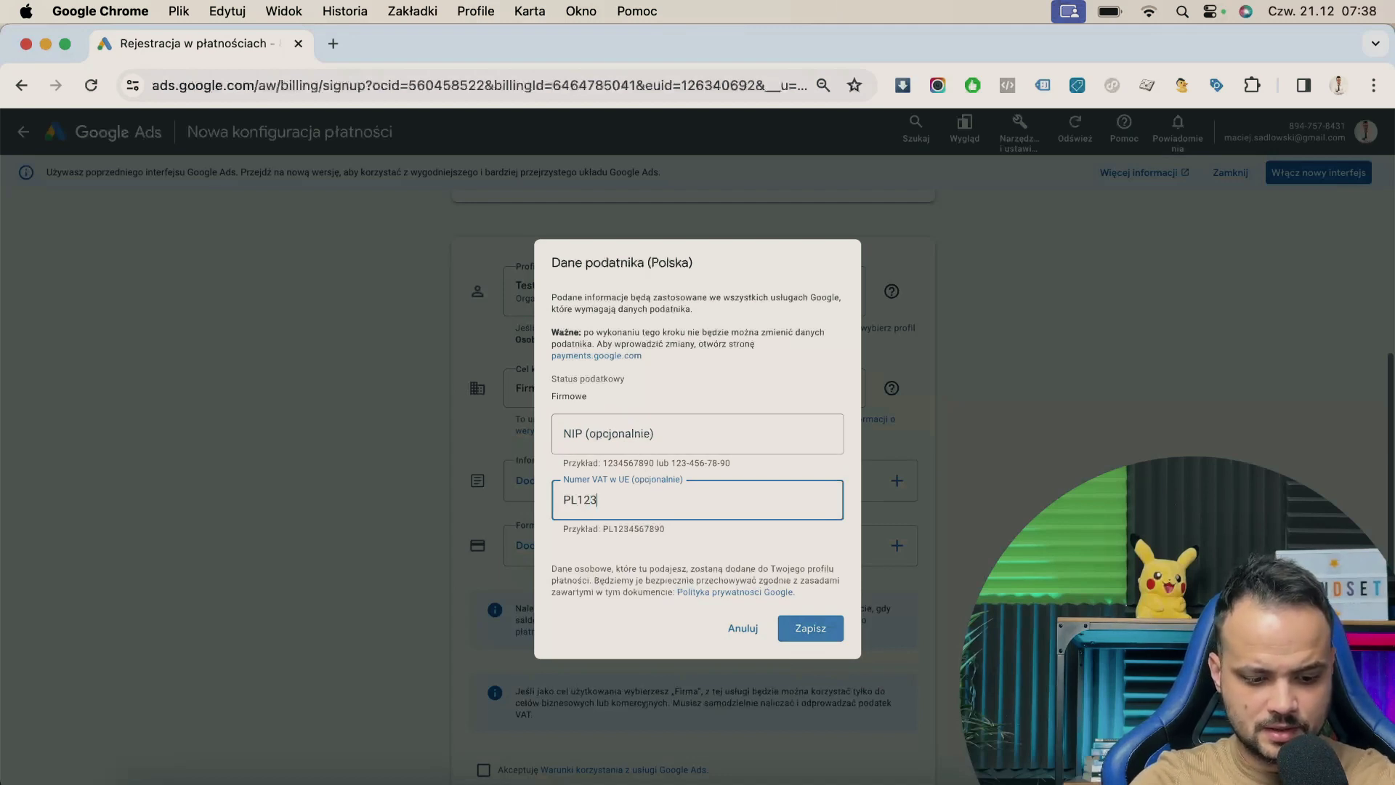
{"action": "type", "text": "4567890"}
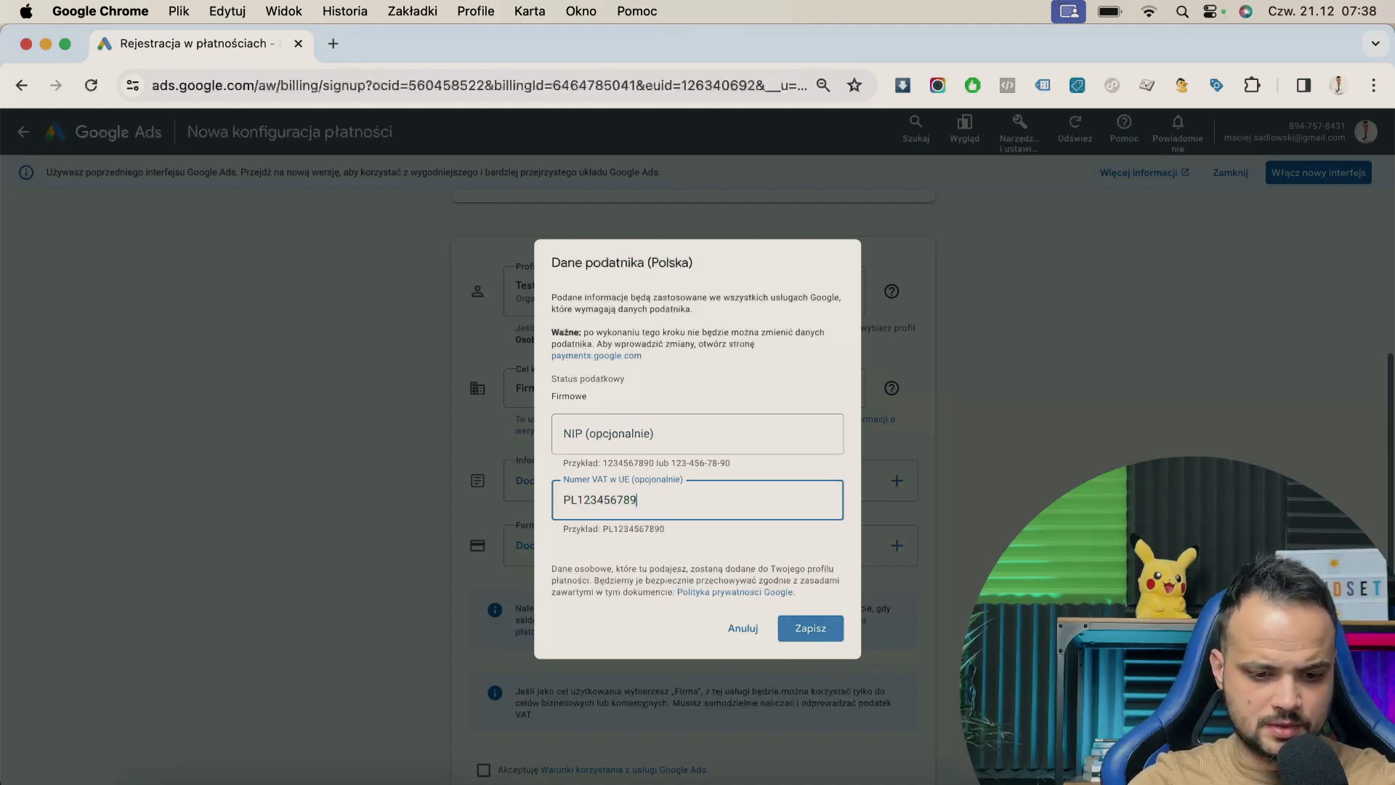
{"action": "key", "text": "Tab"}
{"action": "left_click", "coordinate": [812, 629]}
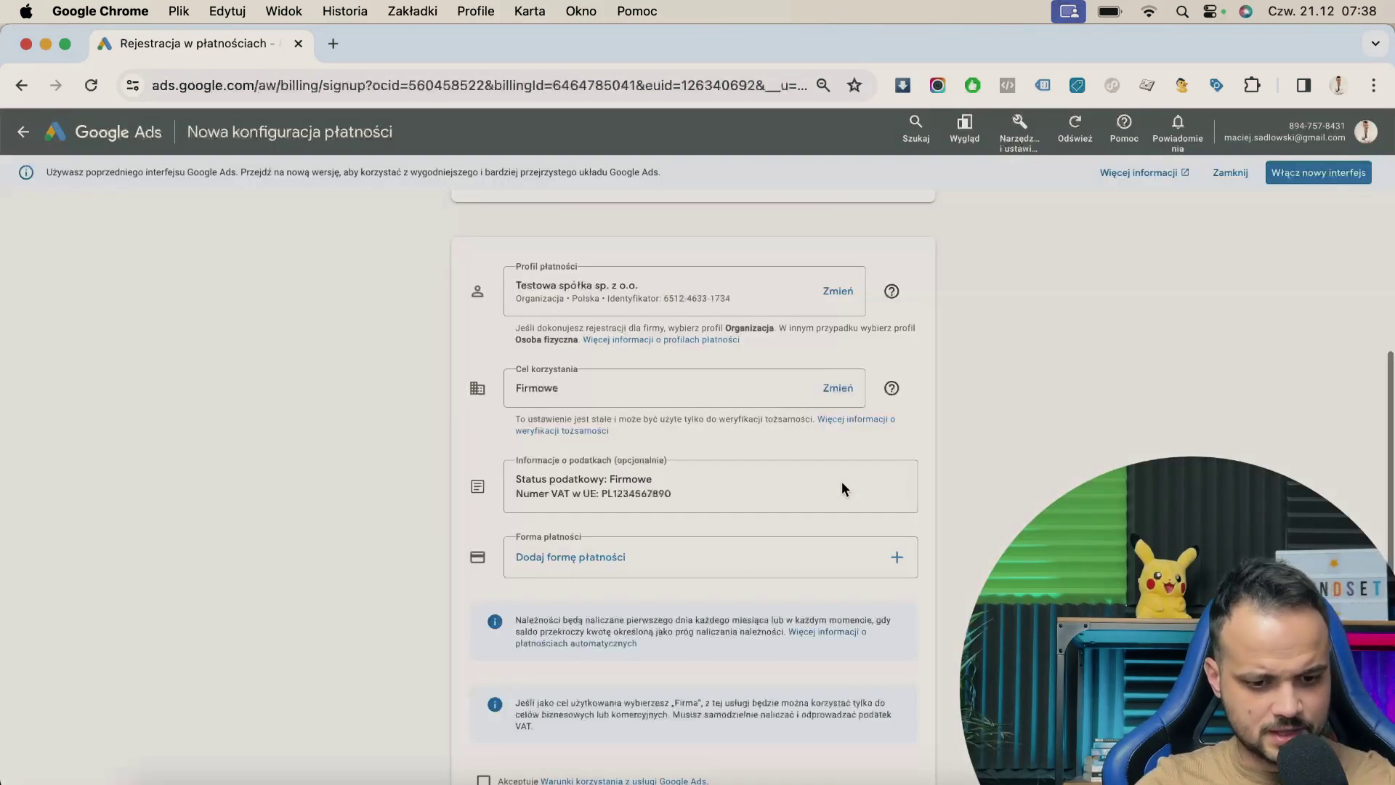
{"action": "scroll", "coordinate": [841, 488], "scroll_direction": "down", "scroll_amount": 1}
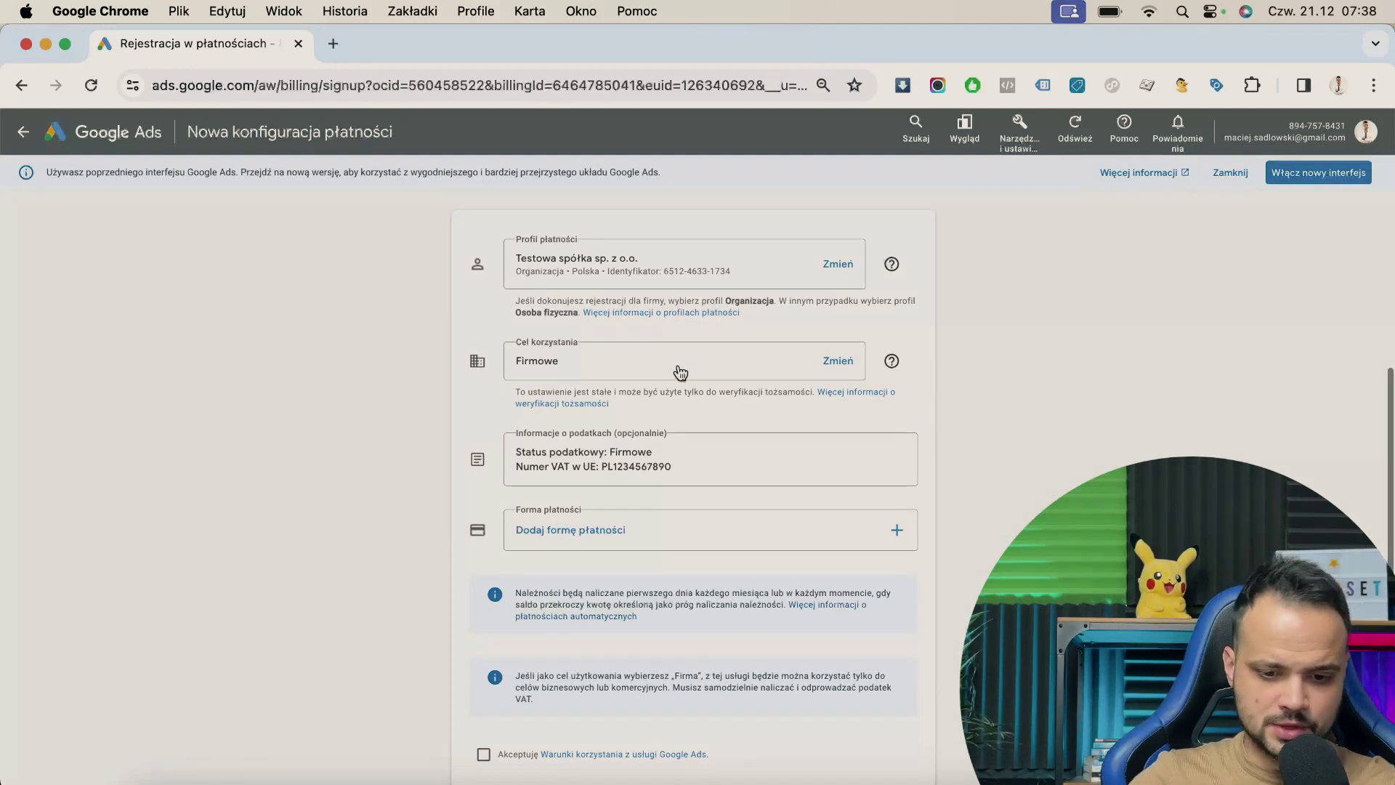
{"action": "scroll", "coordinate": [565, 490], "scroll_direction": "down", "scroll_amount": 3}
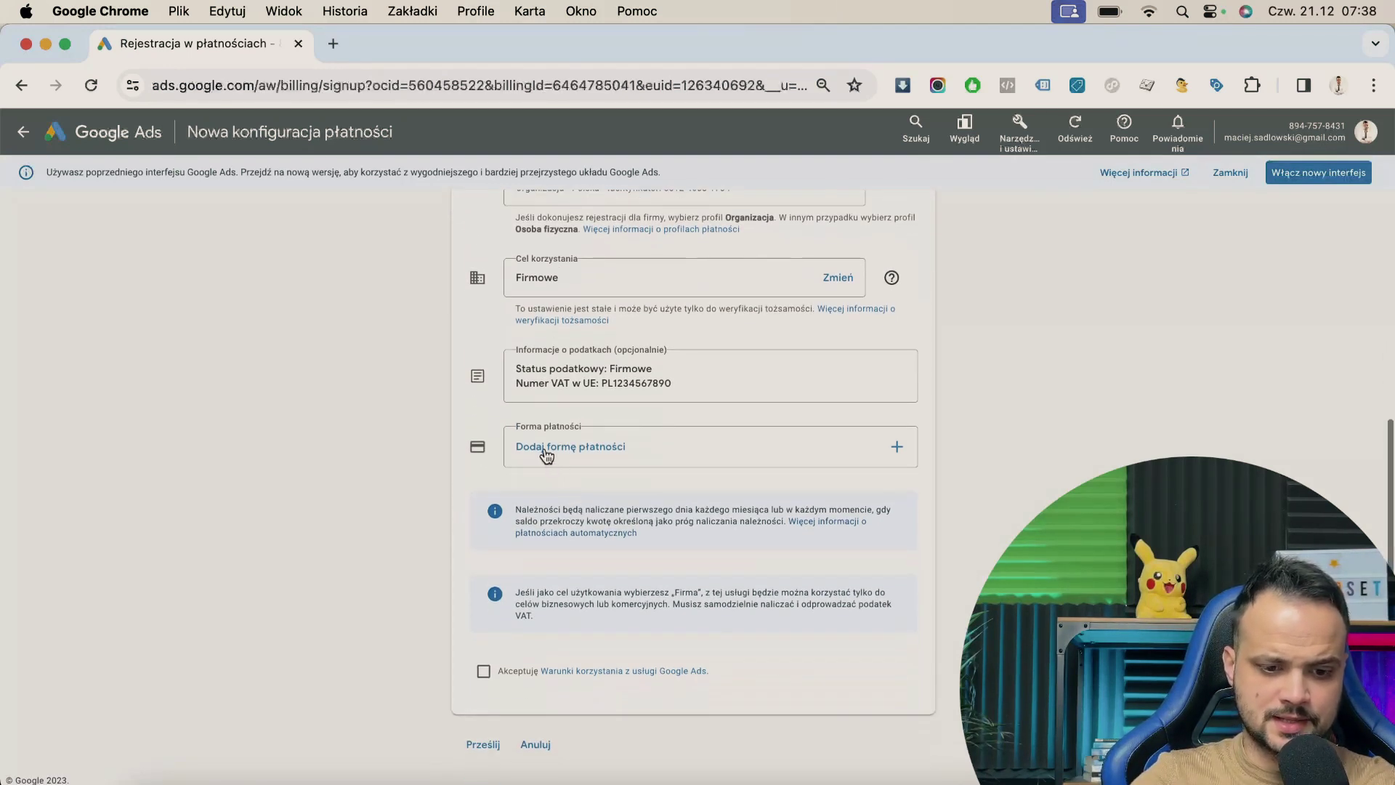
{"action": "left_click", "coordinate": [565, 455]}
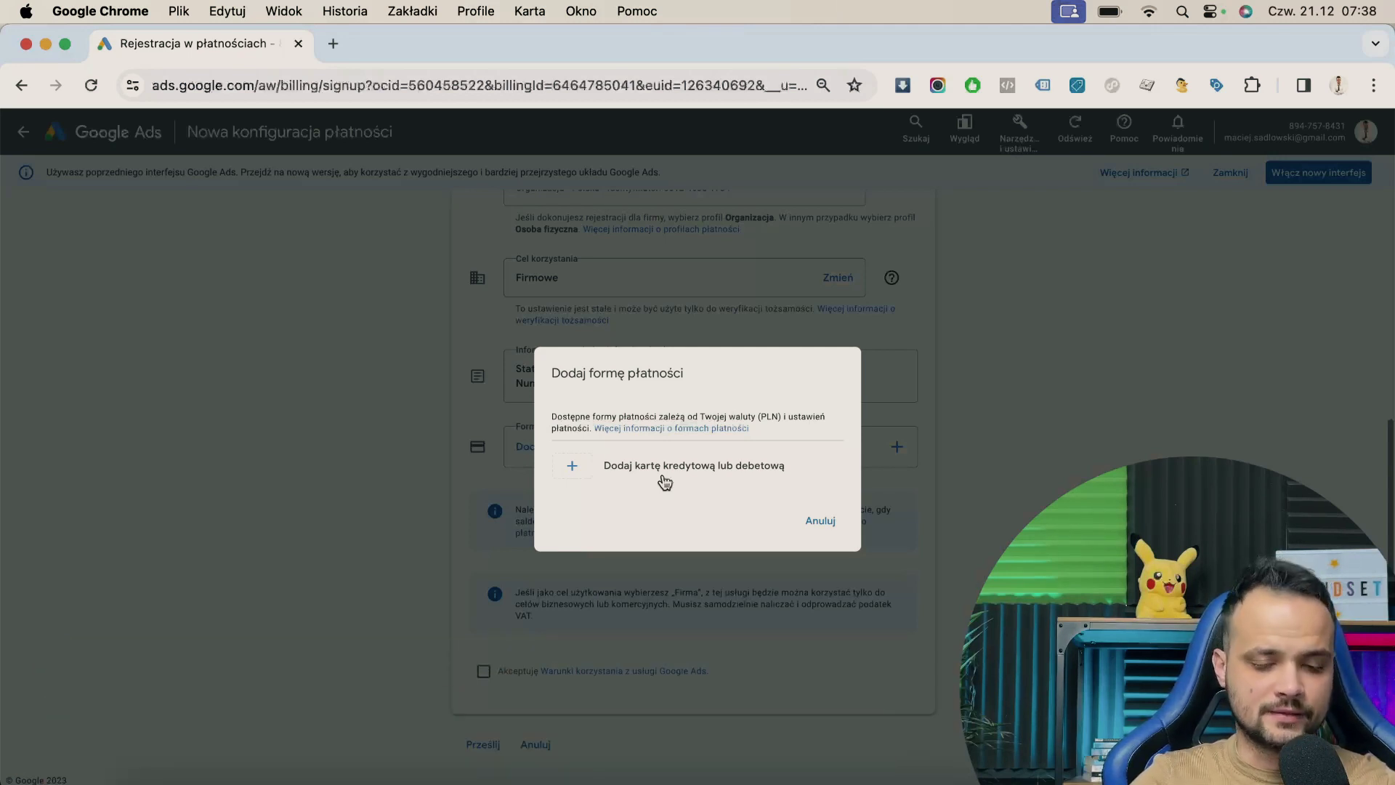
{"action": "left_click", "coordinate": [664, 481]}
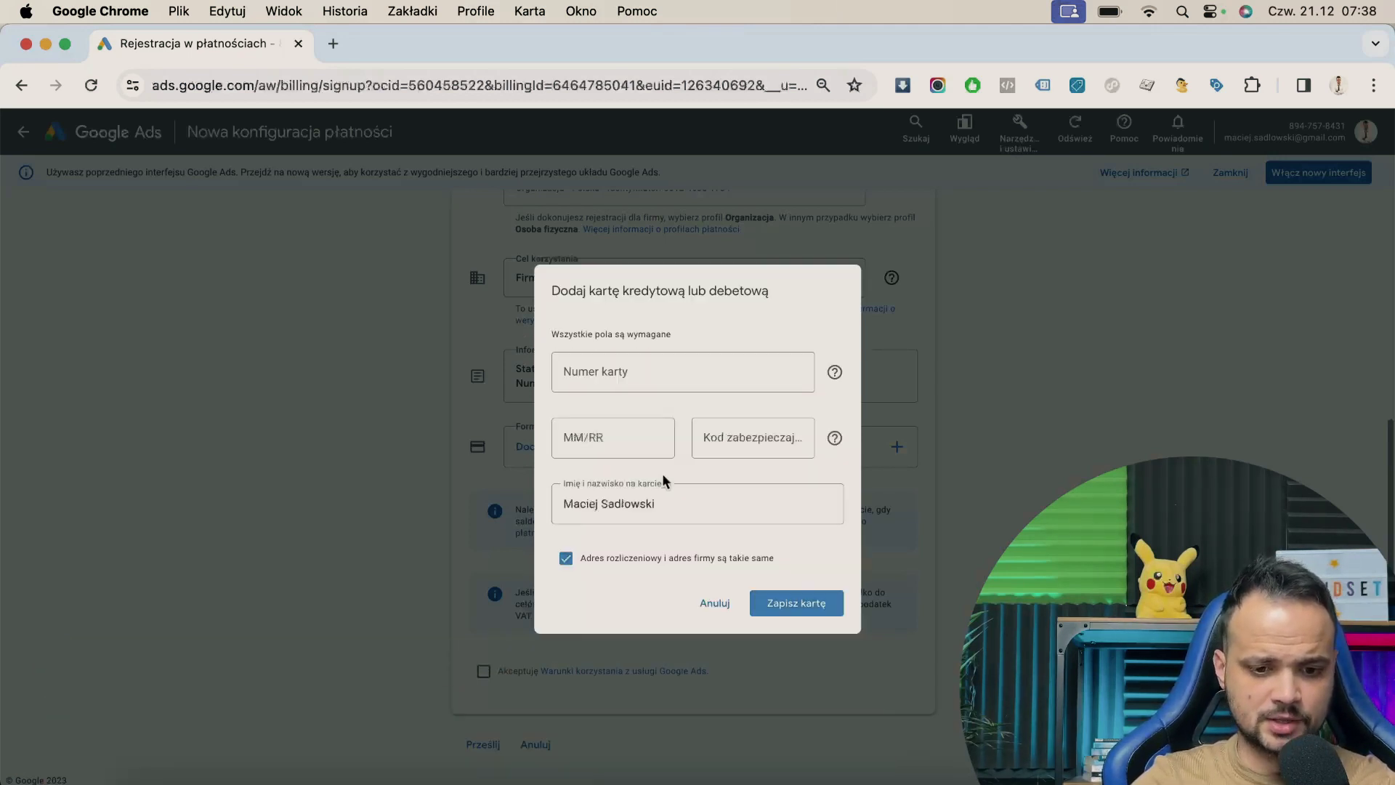
{"action": "left_click", "coordinate": [663, 371]}
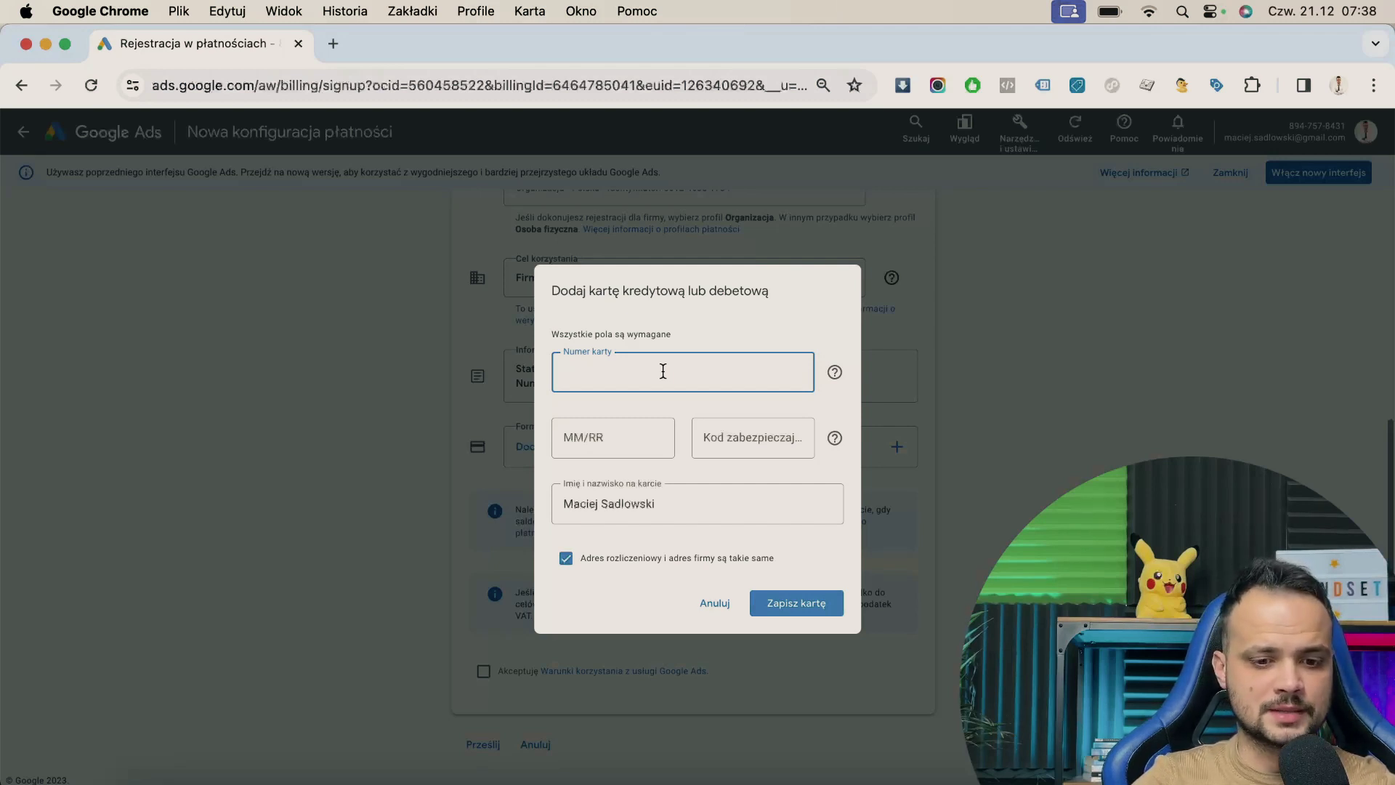
{"action": "left_click", "coordinate": [590, 460]}
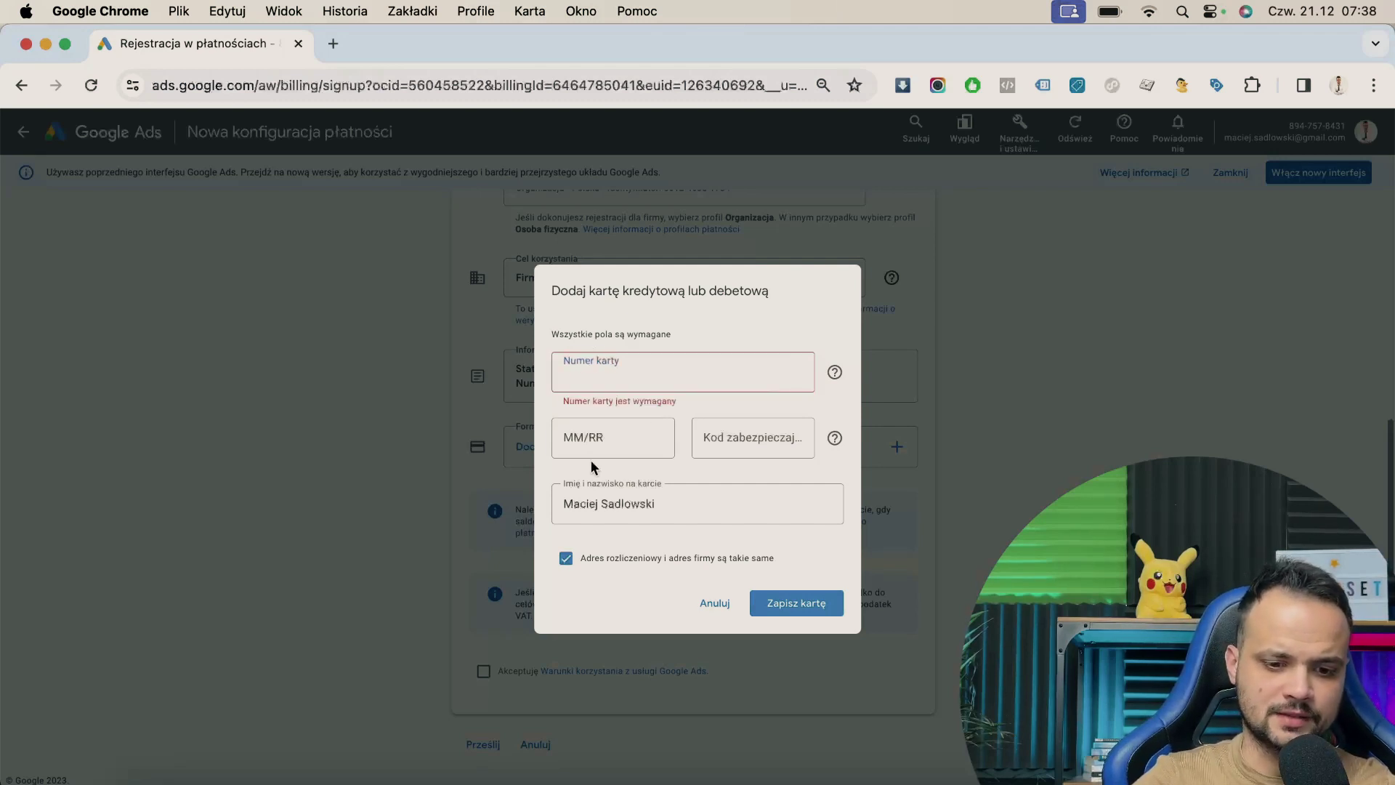
{"action": "left_click", "coordinate": [726, 447]}
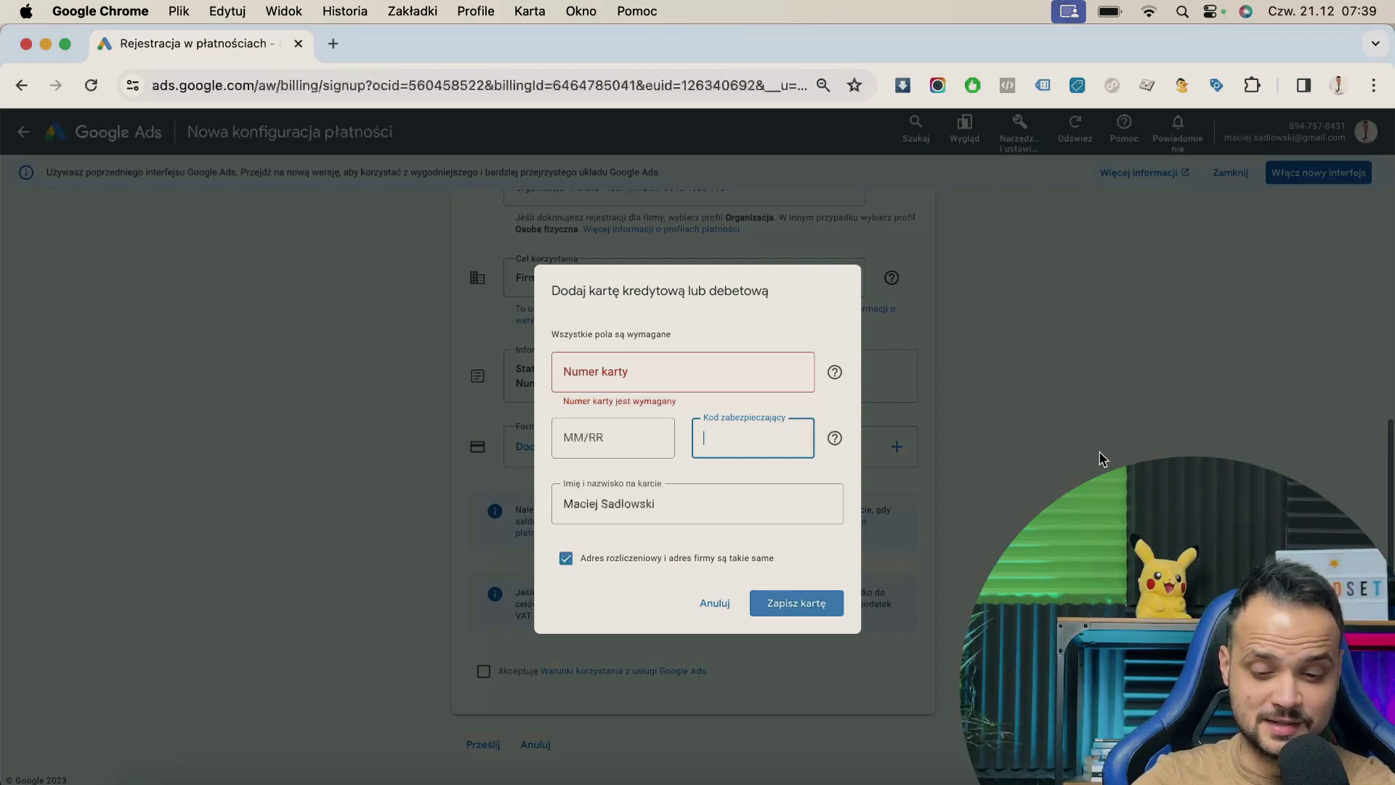
{"action": "left_click", "coordinate": [714, 604]}
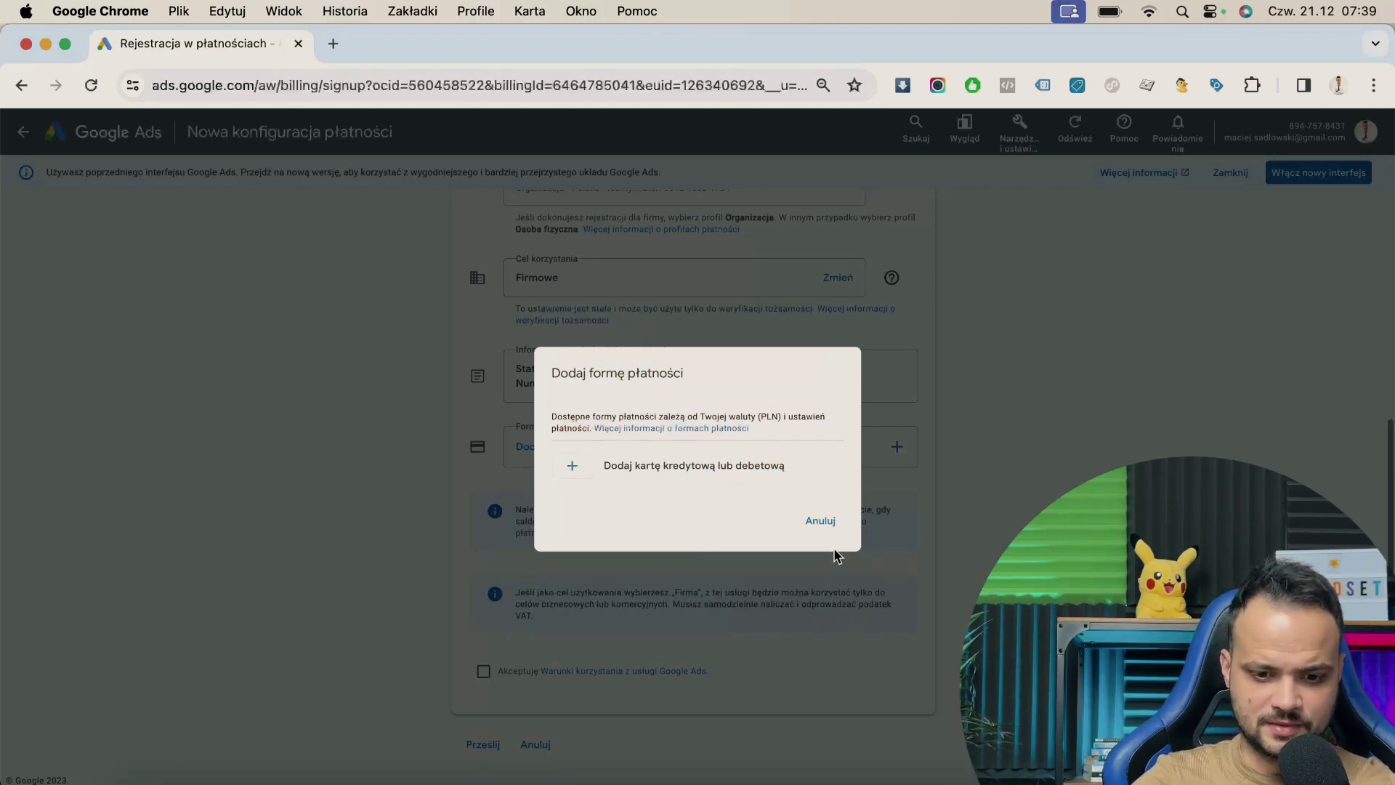
{"action": "left_click", "coordinate": [821, 521]}
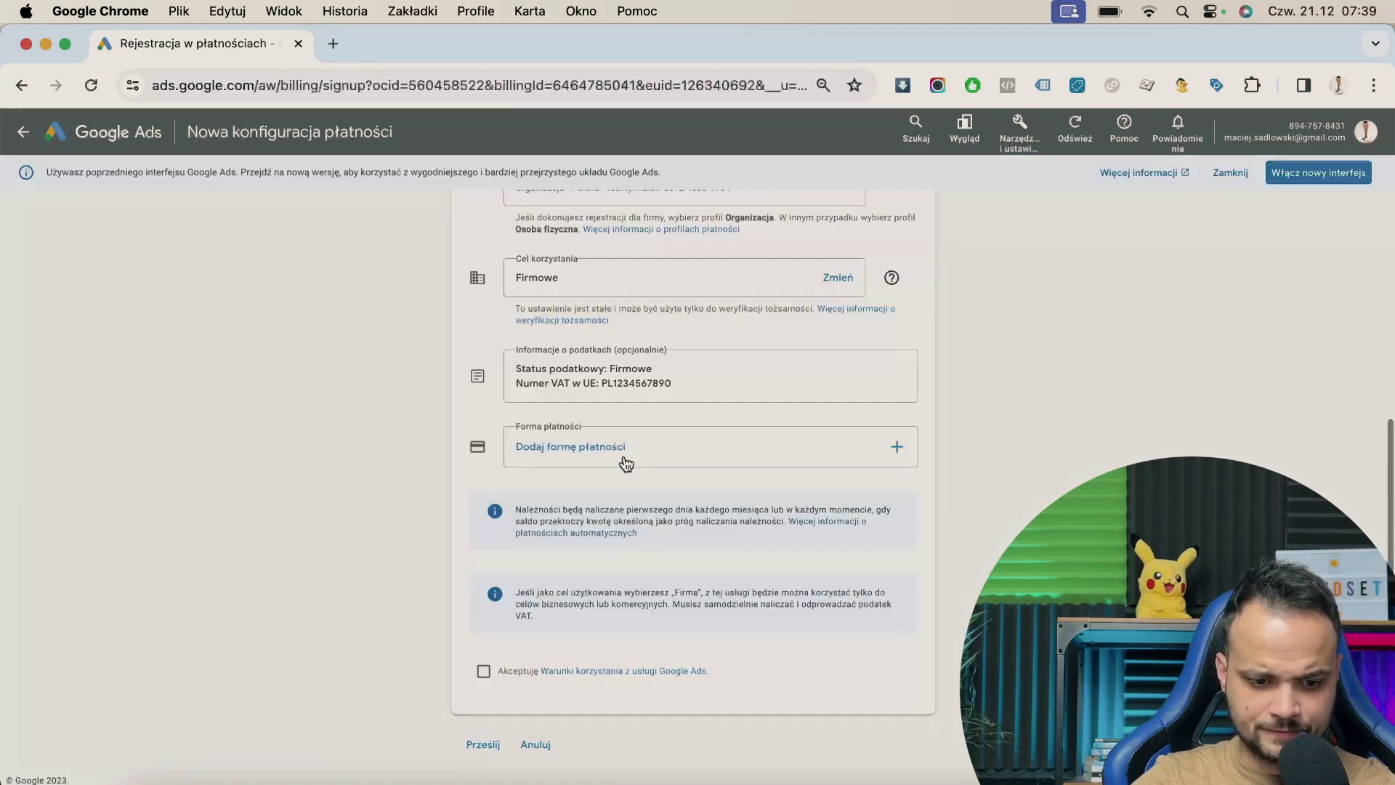
- Tick 'Akceptuję Warunki korzystania z usługi Google Ads'
{"action": "left_click", "coordinate": [484, 673]}
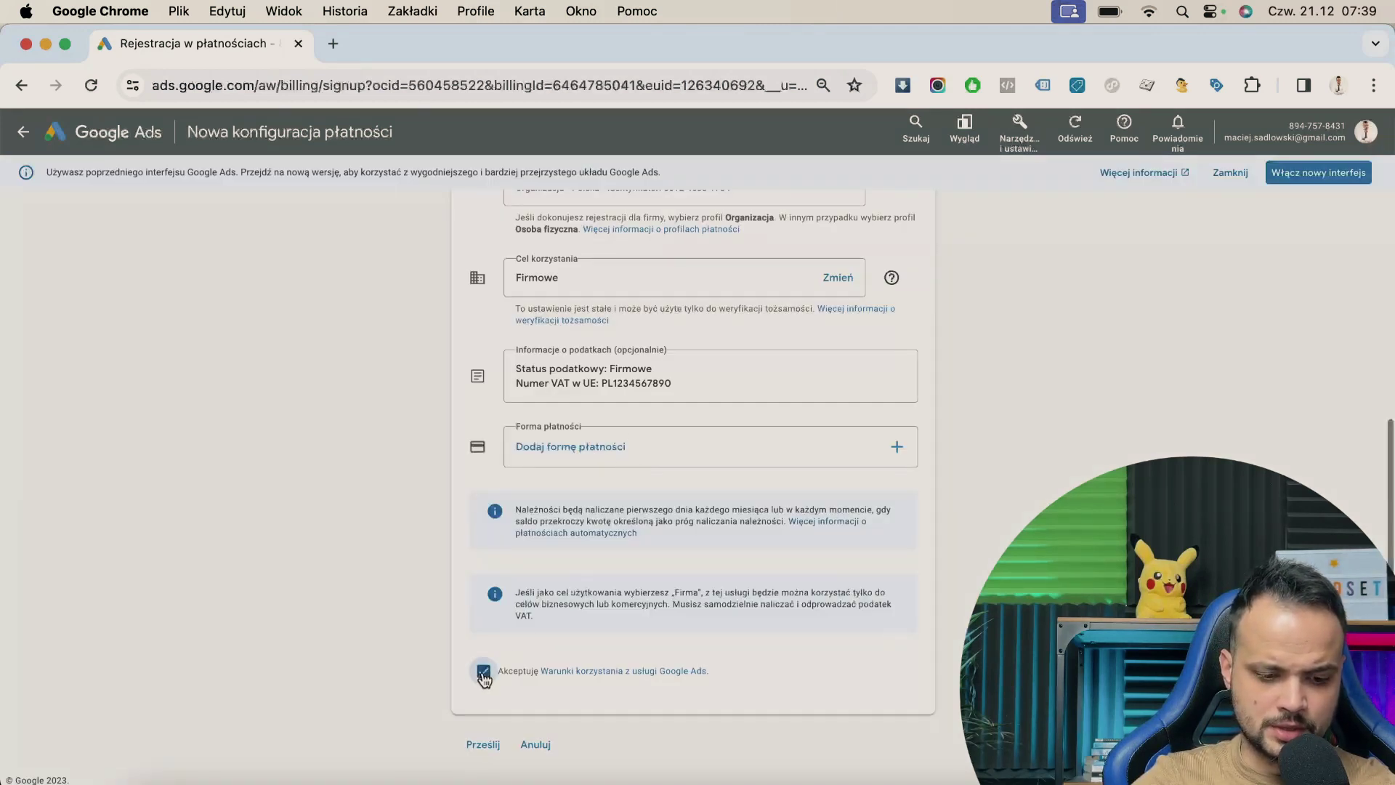